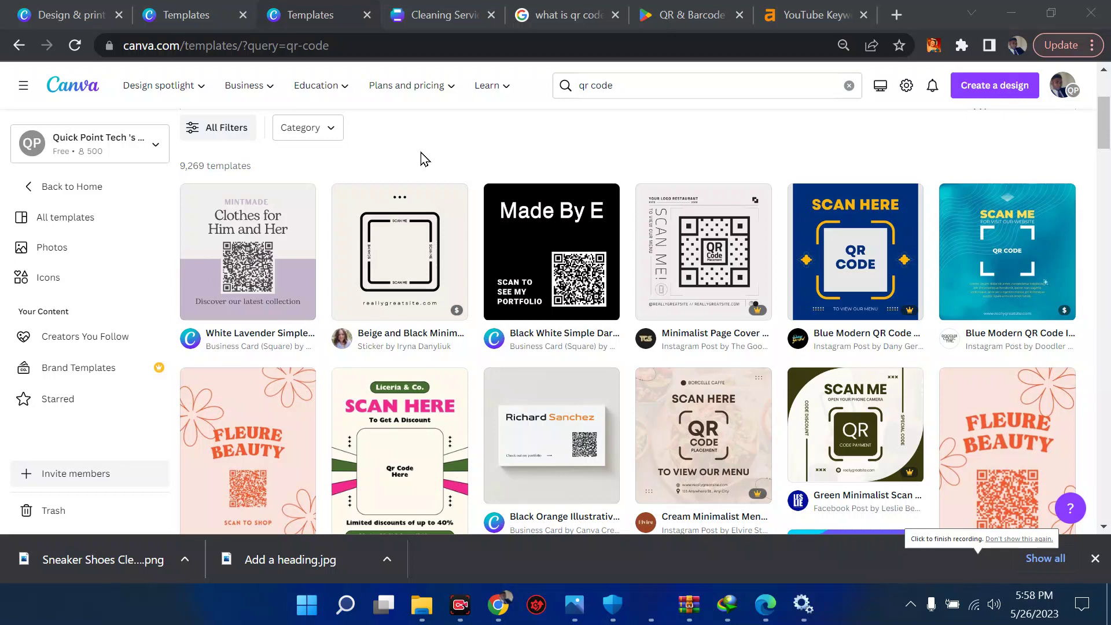
Scroll through Canva's 9,269 'qr code' template results, such as business cards and posts
{"action": "scroll", "coordinate": [806, 340], "scroll_direction": "down", "scroll_amount": 2}
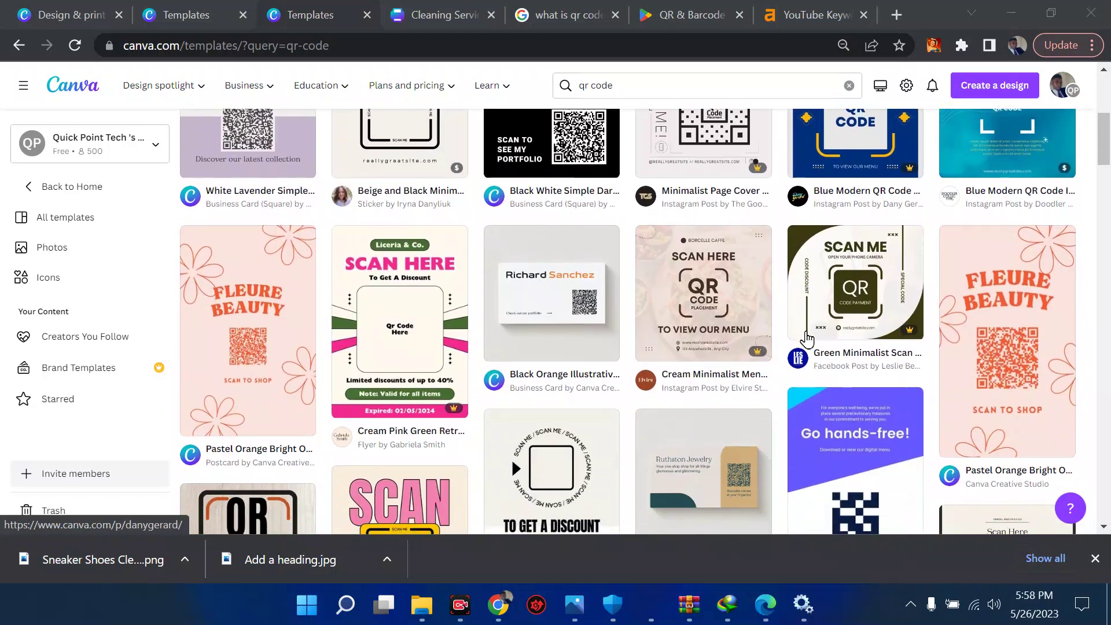
{"action": "scroll", "coordinate": [808, 339], "scroll_direction": "up", "scroll_amount": 2}
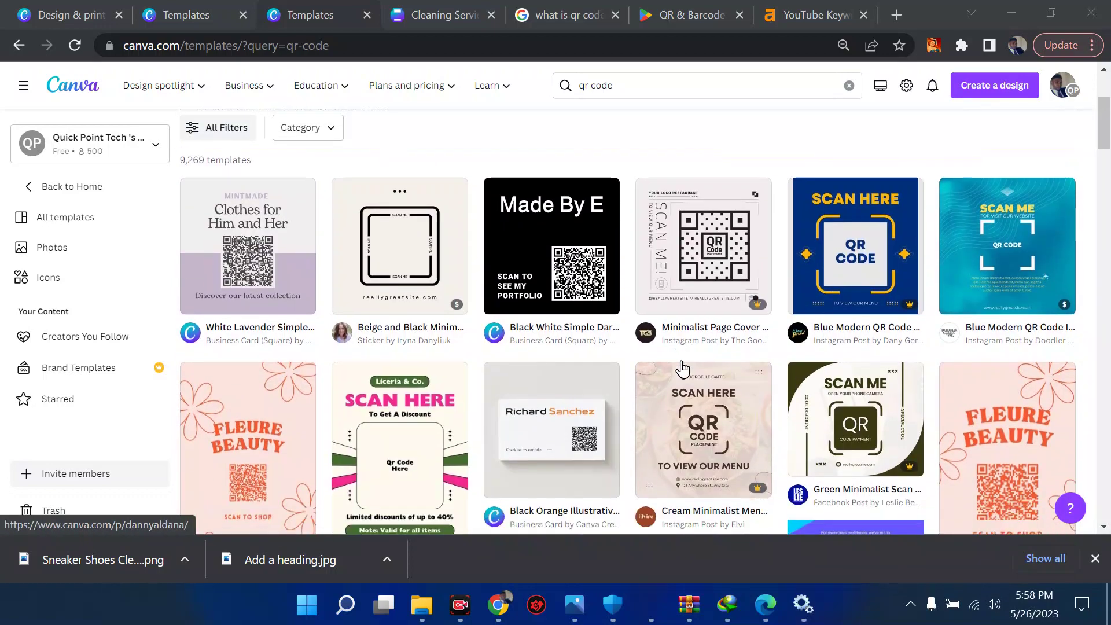
{"action": "scroll", "coordinate": [682, 366], "scroll_direction": "down", "scroll_amount": 4}
{"action": "scroll", "coordinate": [631, 344], "scroll_direction": "up", "scroll_amount": 4}
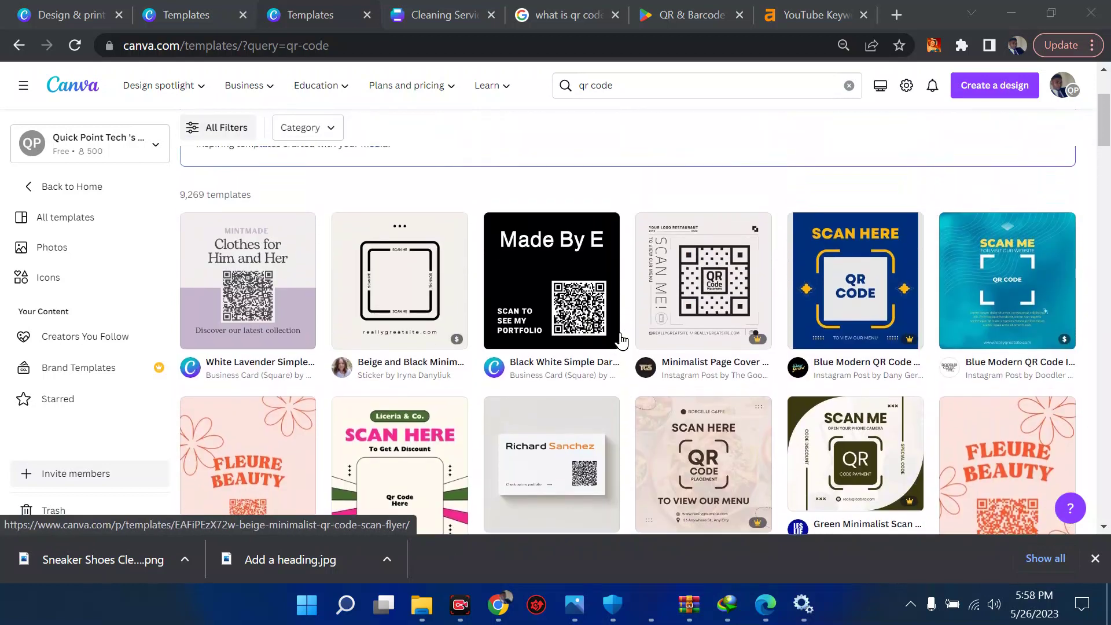
{"action": "scroll", "coordinate": [620, 342], "scroll_direction": "down", "scroll_amount": 2}
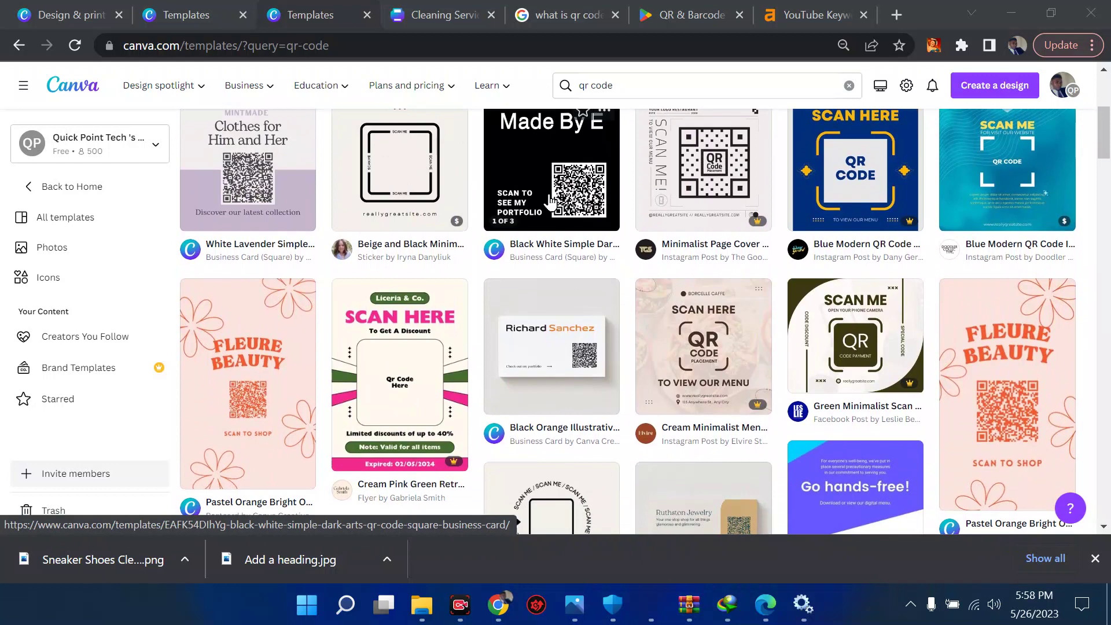
{"action": "scroll", "coordinate": [915, 163], "scroll_direction": "up", "scroll_amount": 2}
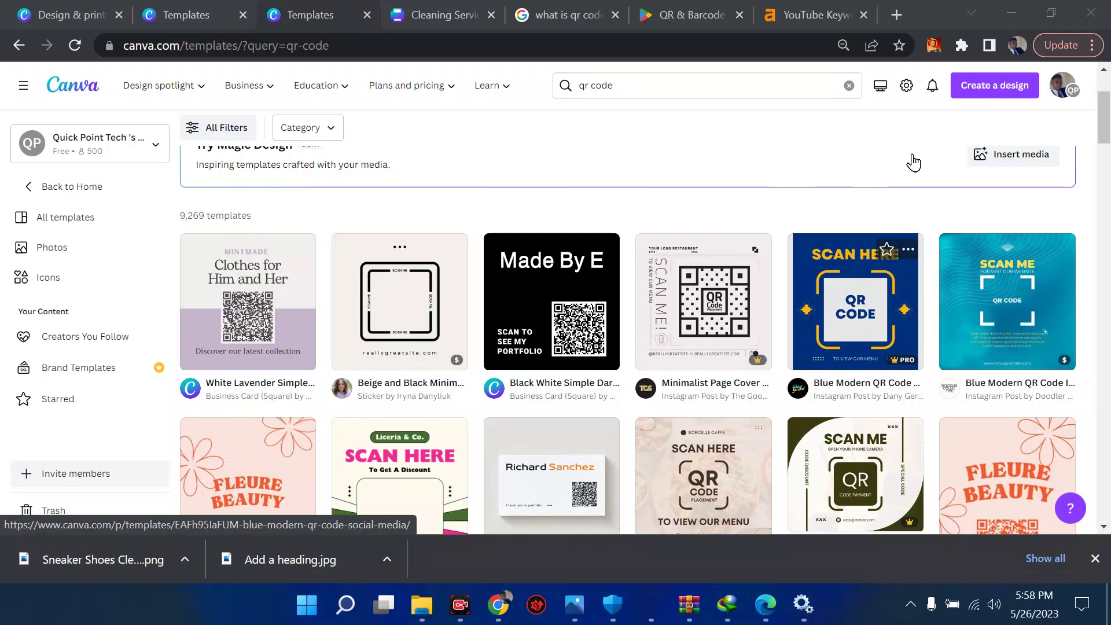
{"action": "scroll", "coordinate": [598, 365], "scroll_direction": "down", "scroll_amount": 2}
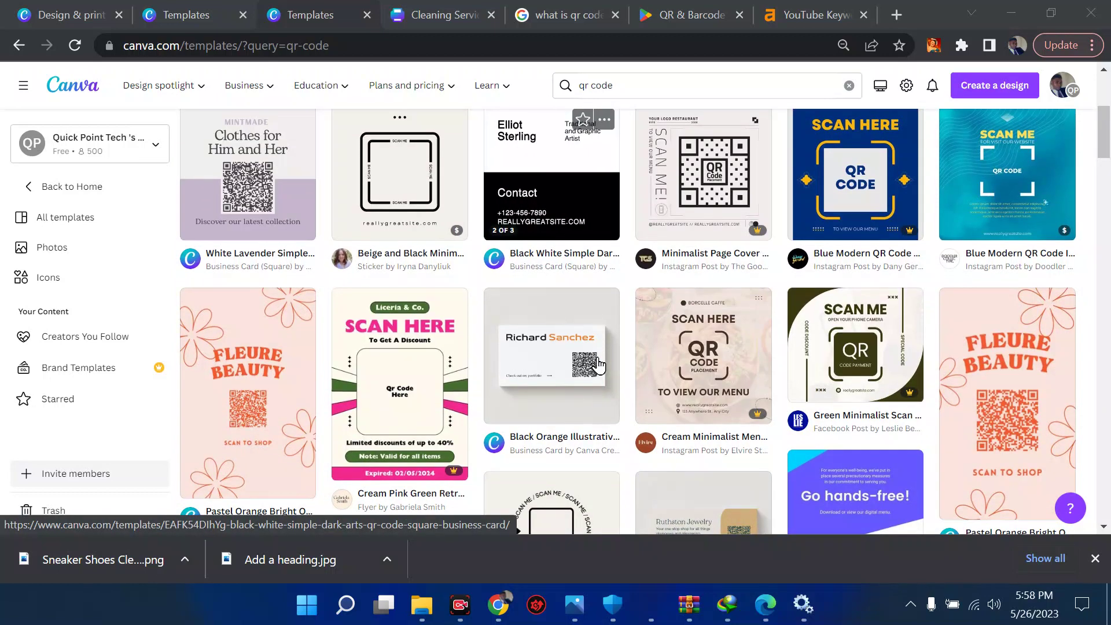
Browse the yard signs page's Real Estate templates, such as Open House and For Sale
{"action": "left_click", "coordinate": [87, 12]}
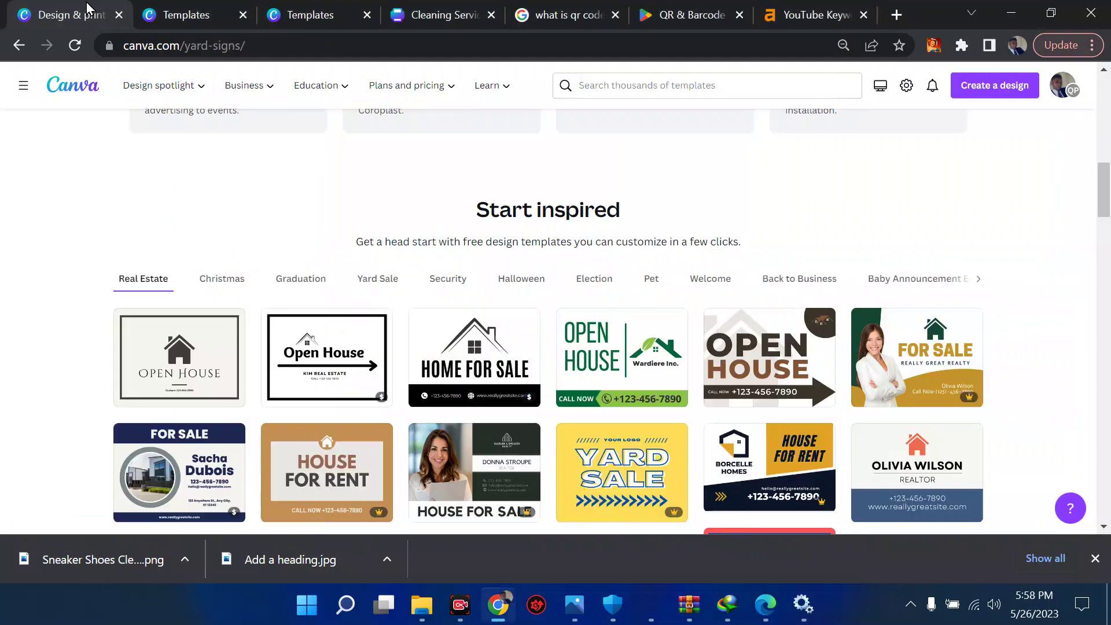
{"action": "mouse_move", "coordinate": [143, 90]}
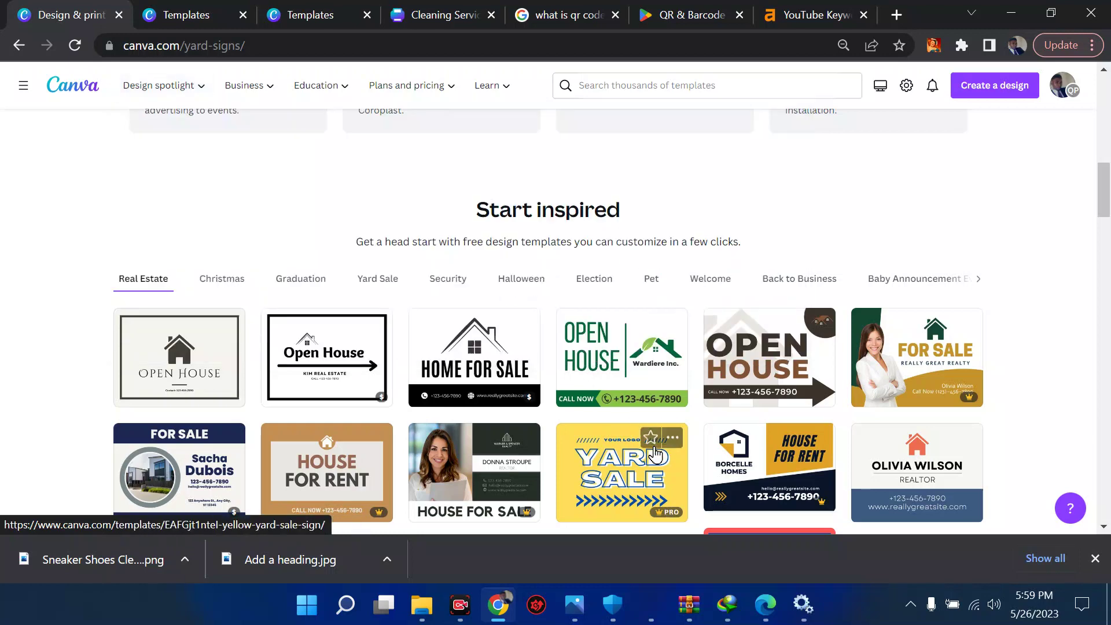
{"action": "scroll", "coordinate": [652, 453], "scroll_direction": "down", "scroll_amount": 2}
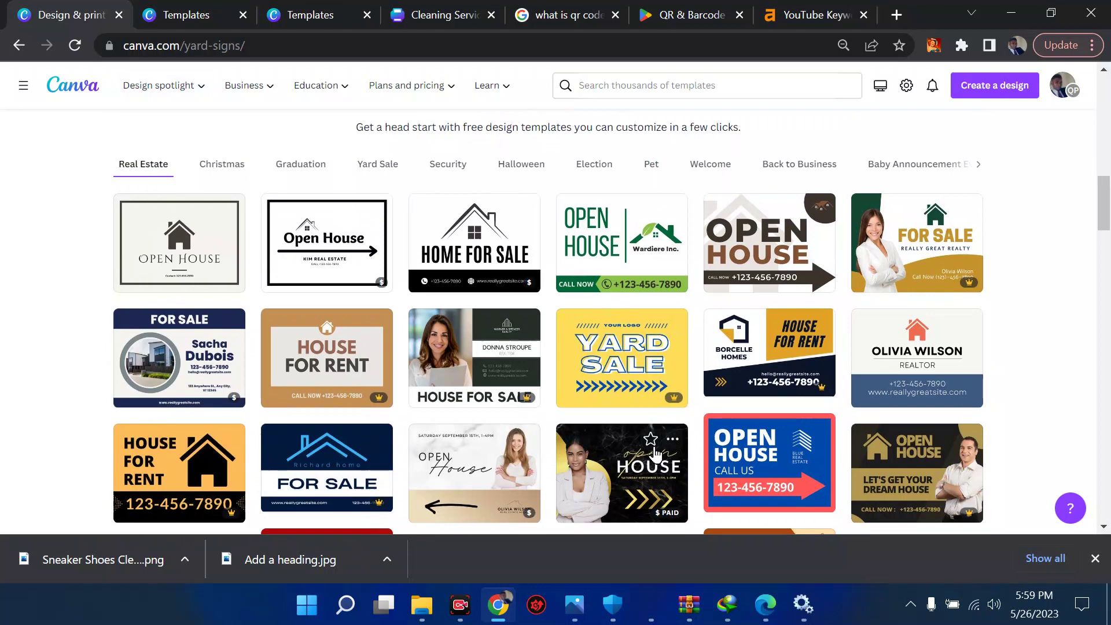
{"action": "scroll", "coordinate": [654, 454], "scroll_direction": "down", "scroll_amount": 1}
{"action": "scroll", "coordinate": [769, 375], "scroll_direction": "up", "scroll_amount": 1}
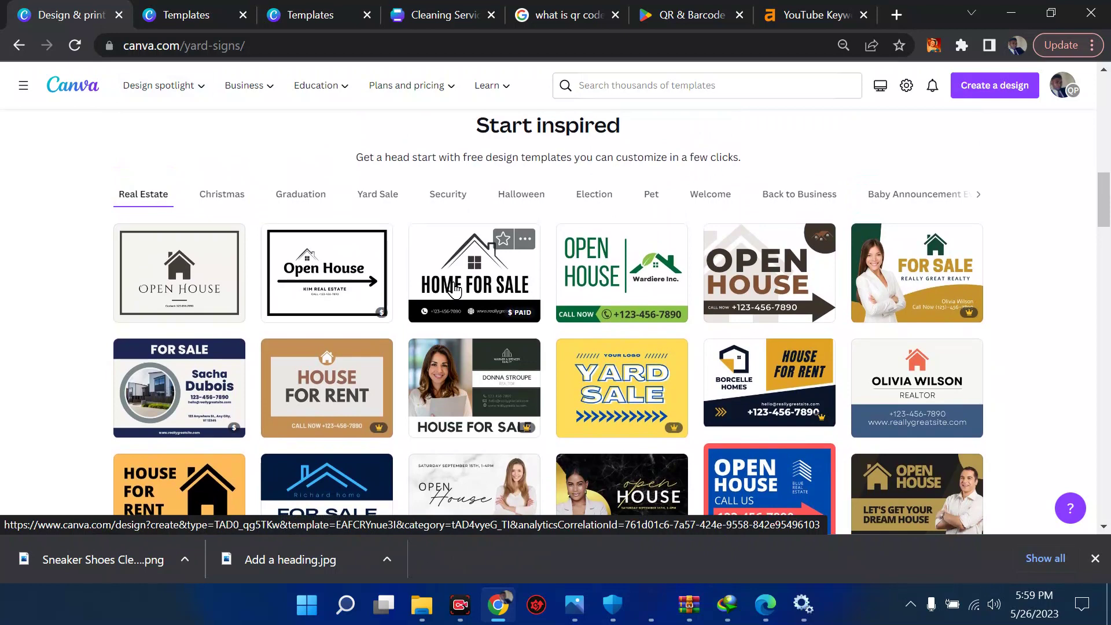
{"action": "scroll", "coordinate": [758, 324], "scroll_direction": "down", "scroll_amount": 5}
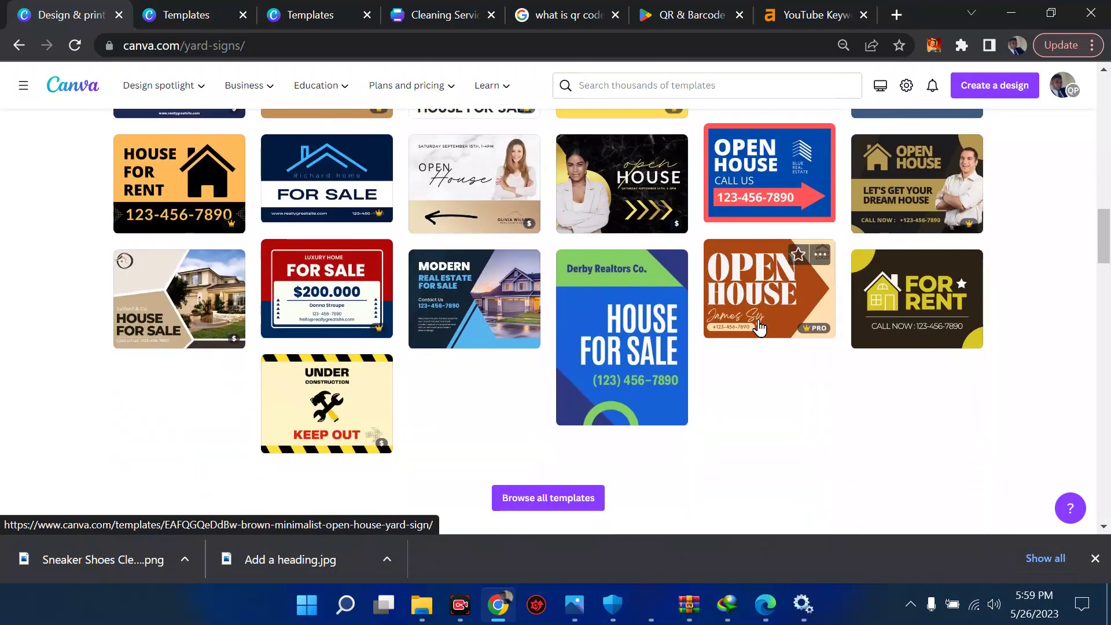
{"action": "scroll", "coordinate": [652, 243], "scroll_direction": "up", "scroll_amount": 2}
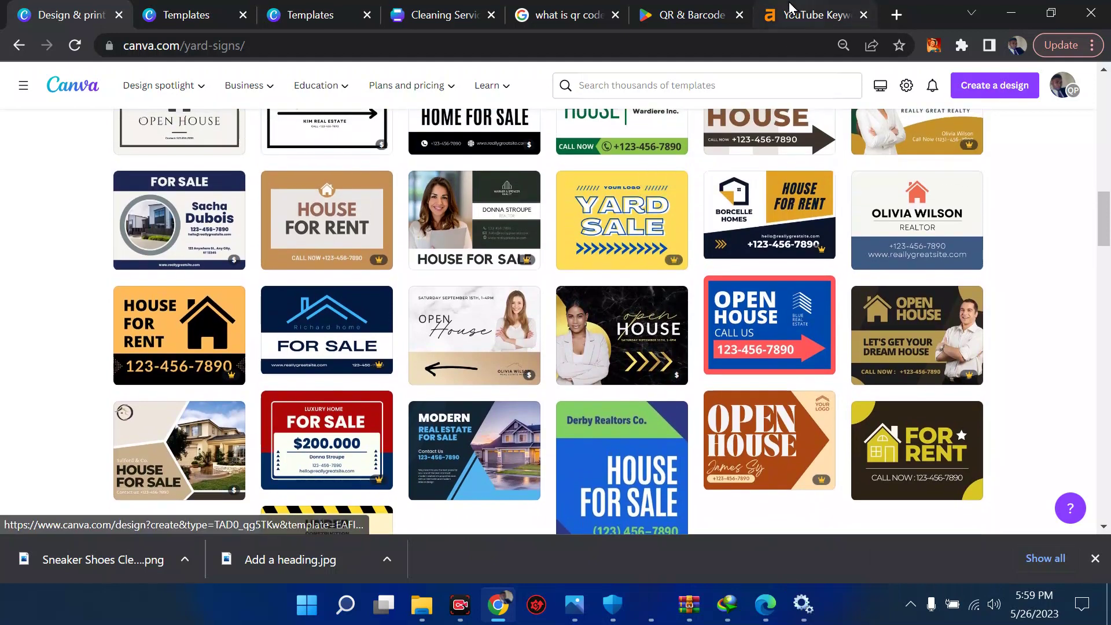
In the YouTube keyword tool tab, run a Google search for 'yard sign'
{"action": "left_click", "coordinate": [790, 7]}
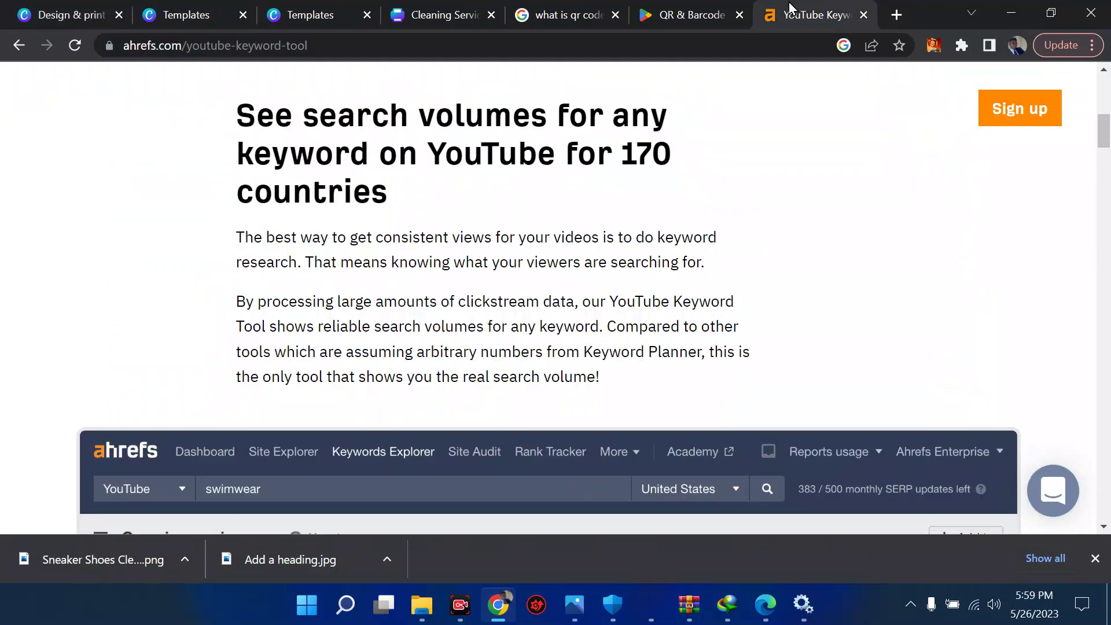
{"action": "left_click", "coordinate": [716, 39]}
{"action": "type", "text": "yard"}
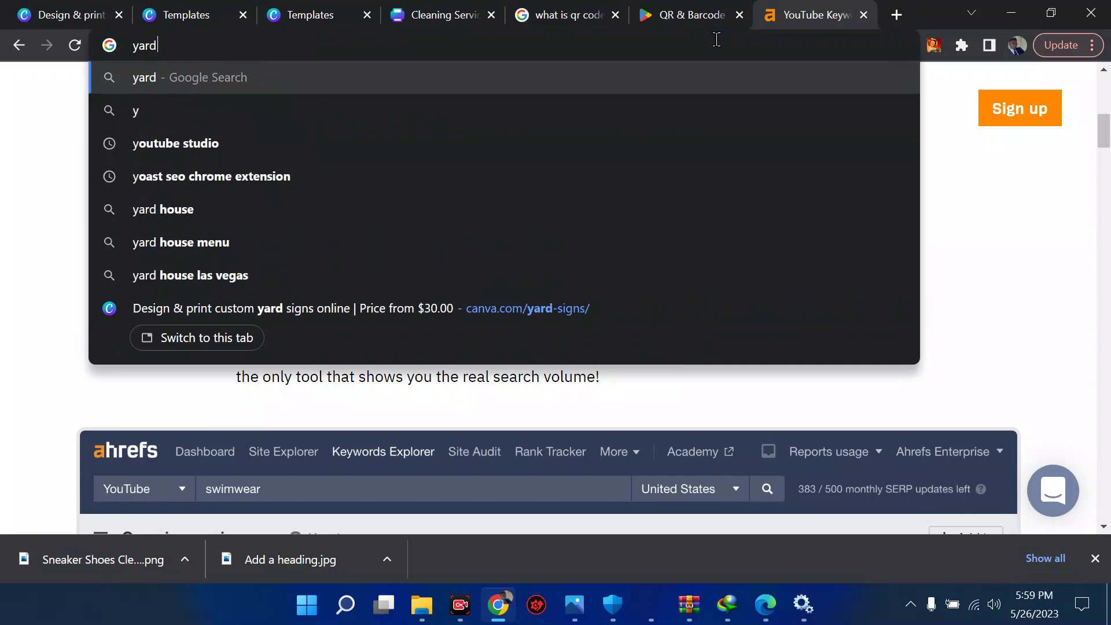
{"action": "key", "text": "Return"}
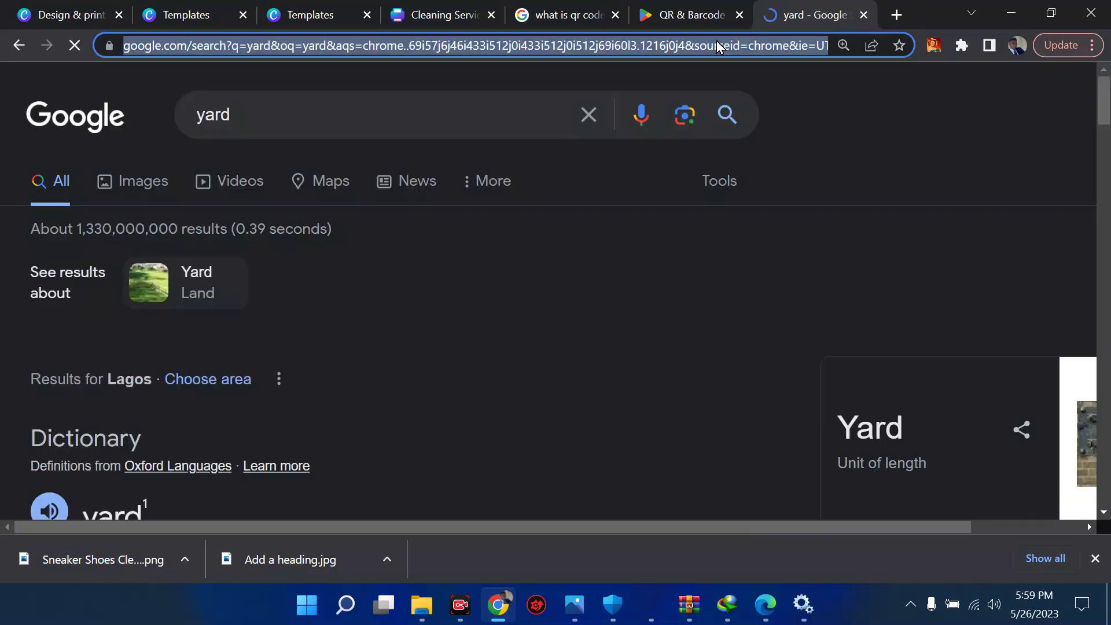
{"action": "left_click", "coordinate": [717, 43]}
{"action": "type", "text": "yar"}
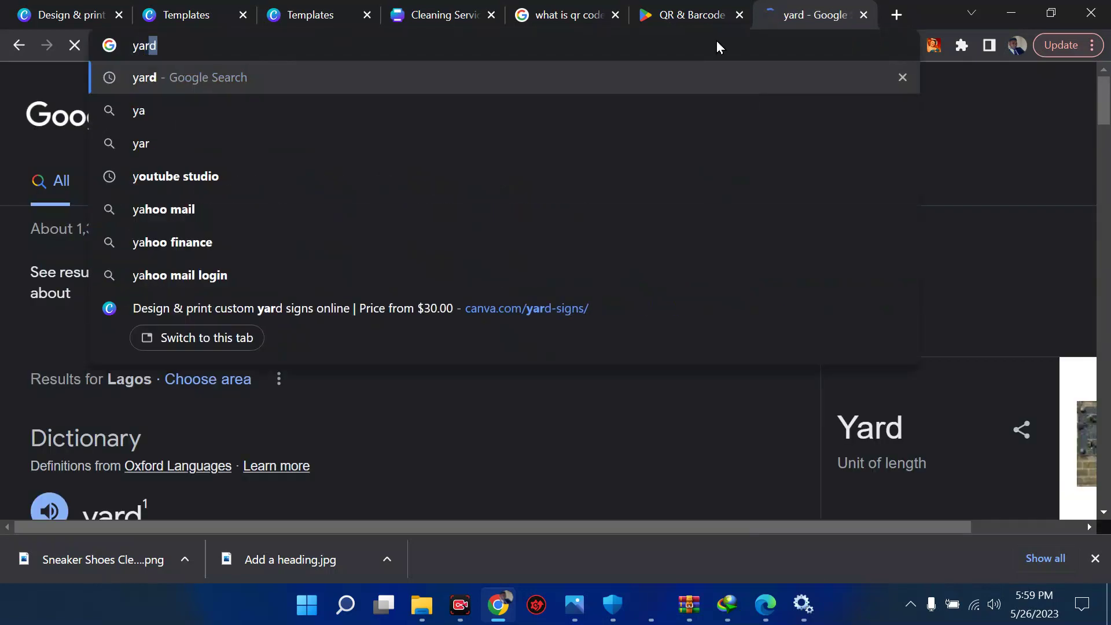
{"action": "type", "text": "d sign"}
{"action": "key", "text": "Return"}
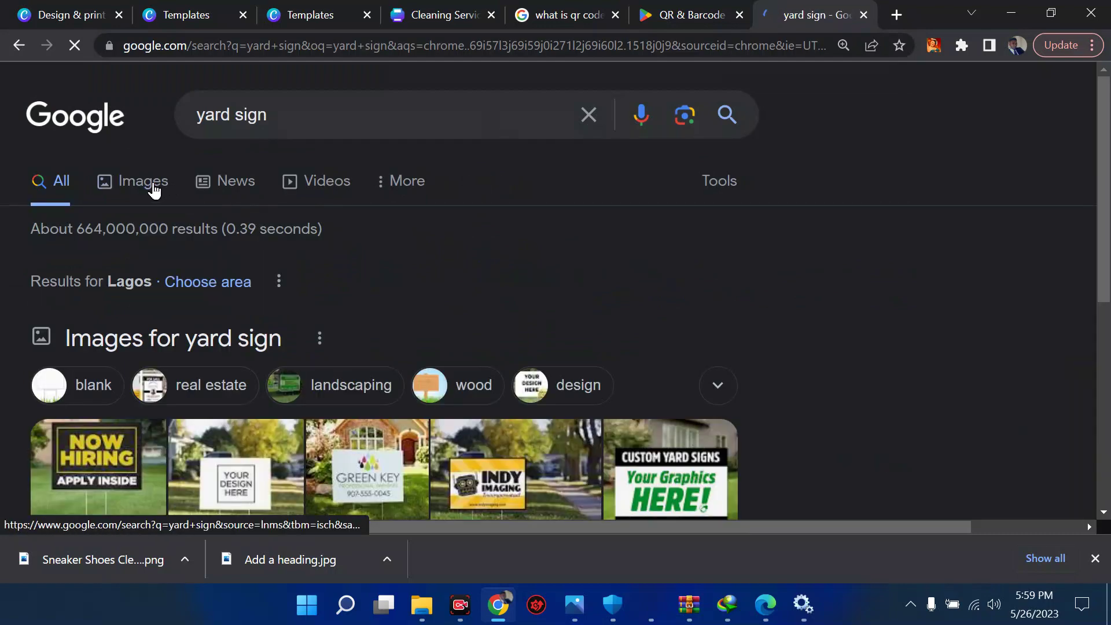
Browse the Google Images results for 'yard sign'
{"action": "left_click", "coordinate": [154, 187]}
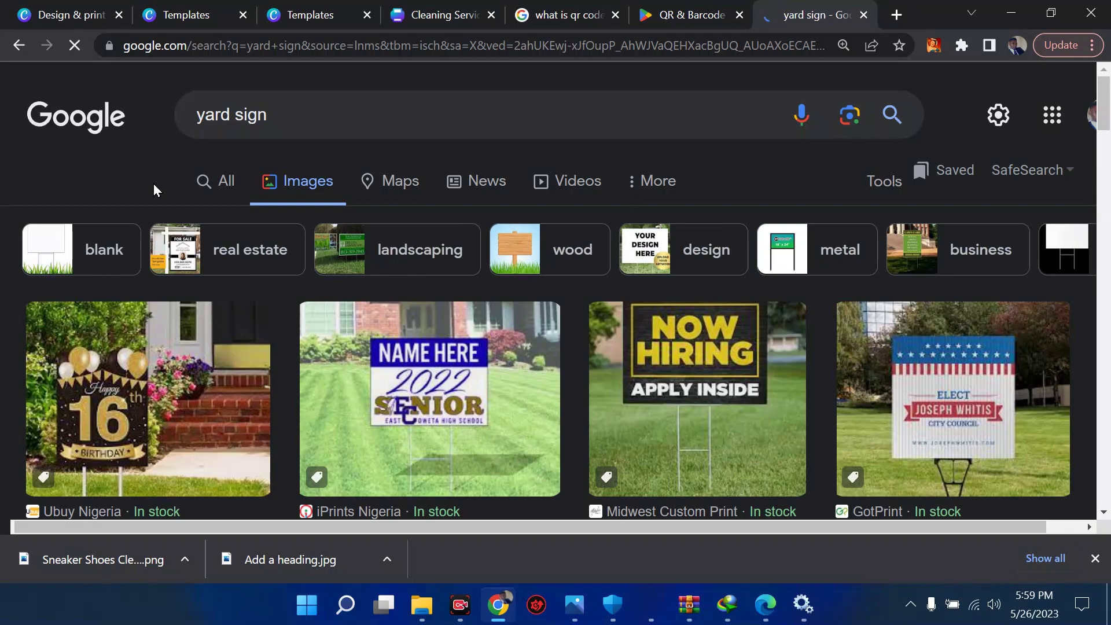
{"action": "scroll", "coordinate": [294, 433], "scroll_direction": "down", "scroll_amount": 7}
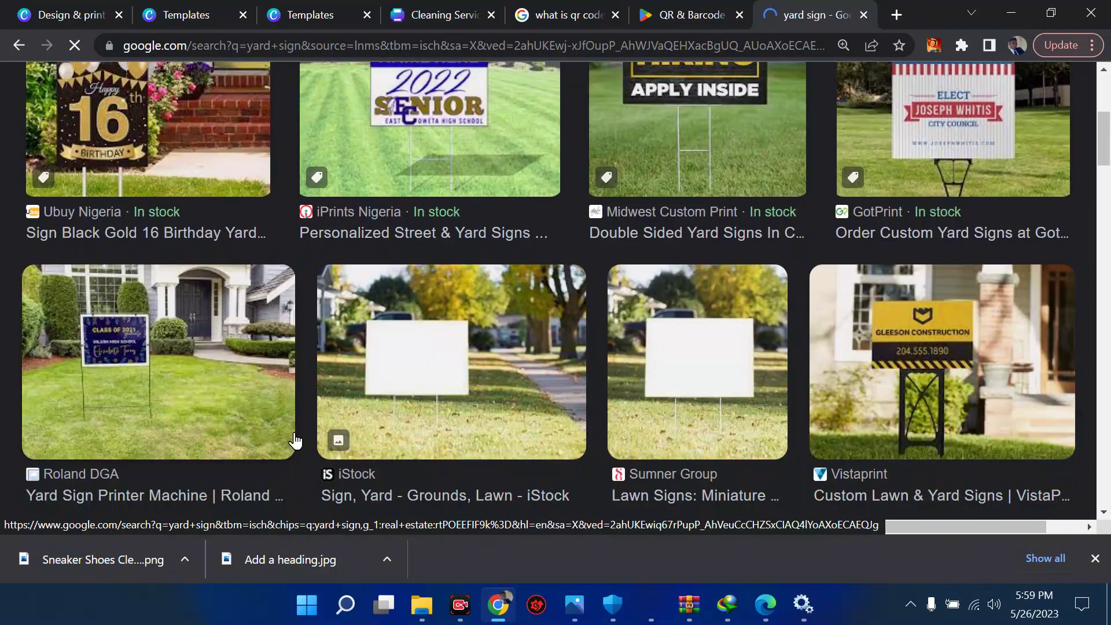
{"action": "scroll", "coordinate": [856, 230], "scroll_direction": "down", "scroll_amount": 5}
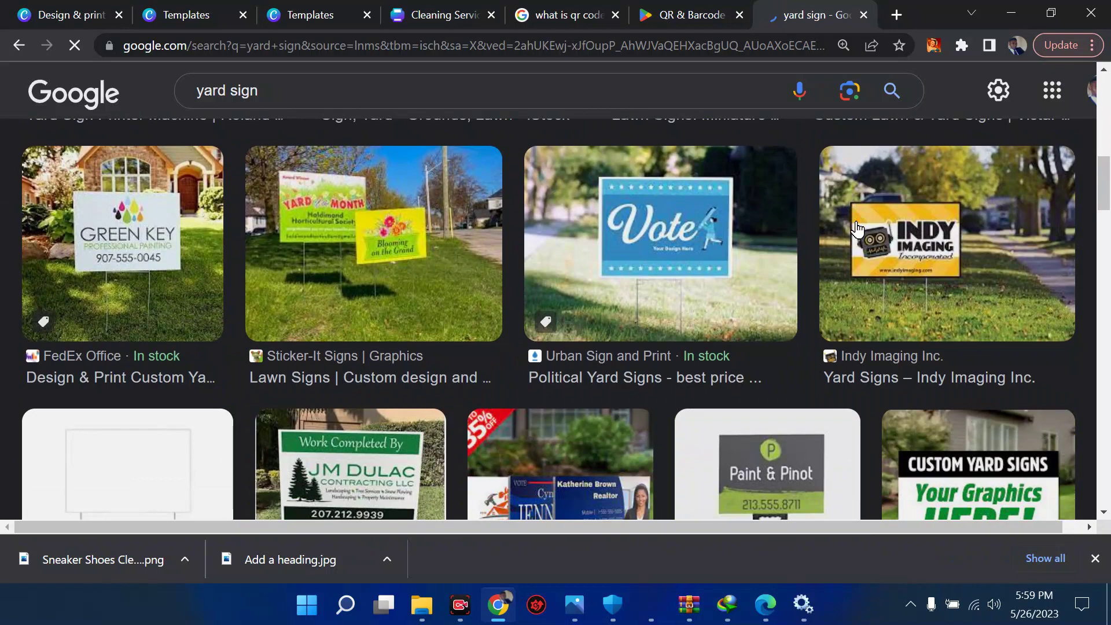
{"action": "scroll", "coordinate": [857, 230], "scroll_direction": "up", "scroll_amount": 2}
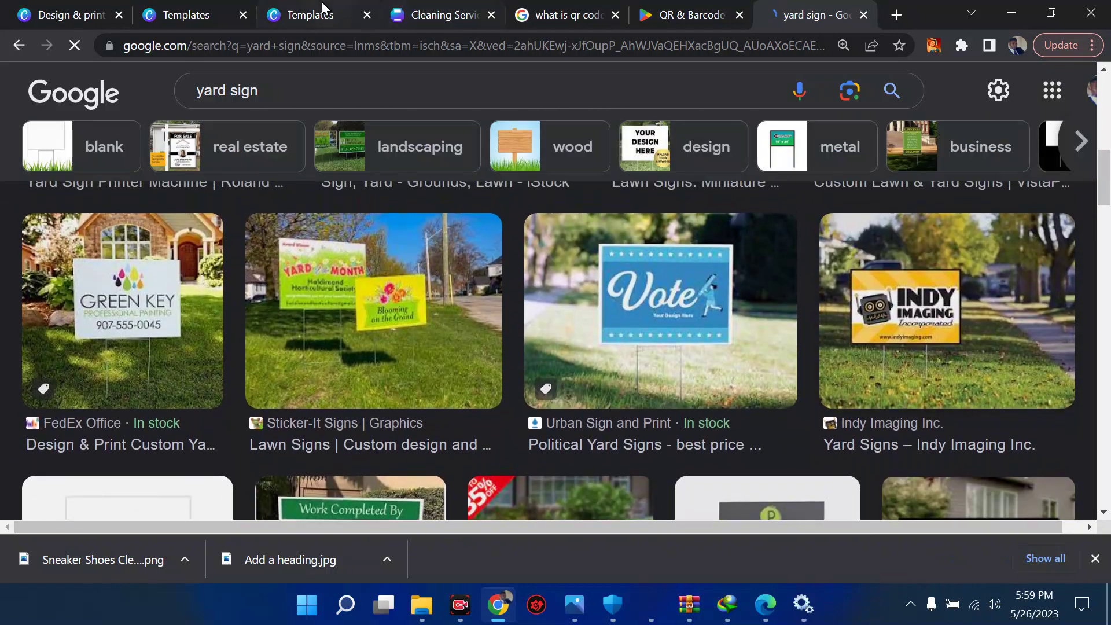
{"action": "left_click", "coordinate": [564, 12]}
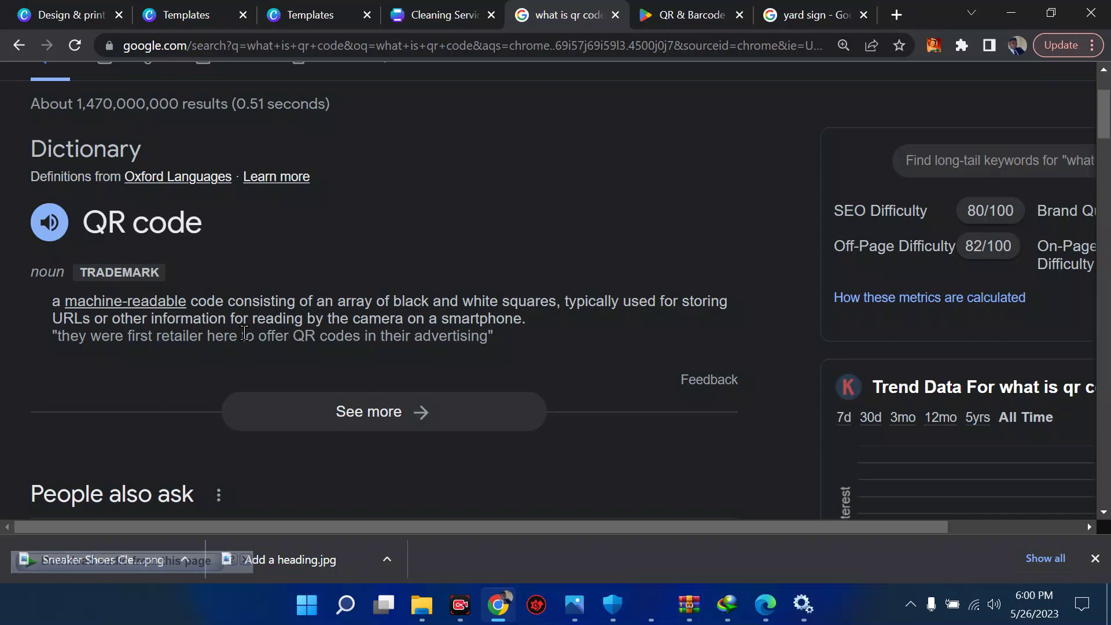
From the Canva yard signs page, open QR Code Generator under the Design menu's Marketing section
{"action": "left_click", "coordinate": [82, 9]}
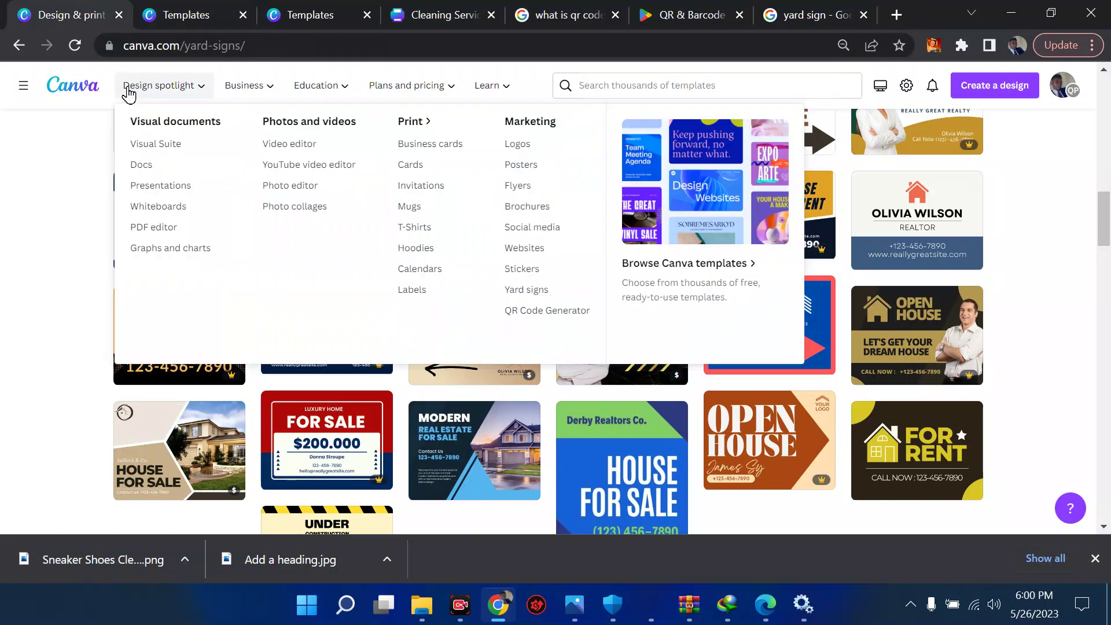
{"action": "mouse_move", "coordinate": [249, 85]}
{"action": "mouse_move", "coordinate": [124, 86]}
{"action": "left_click", "coordinate": [523, 320]}
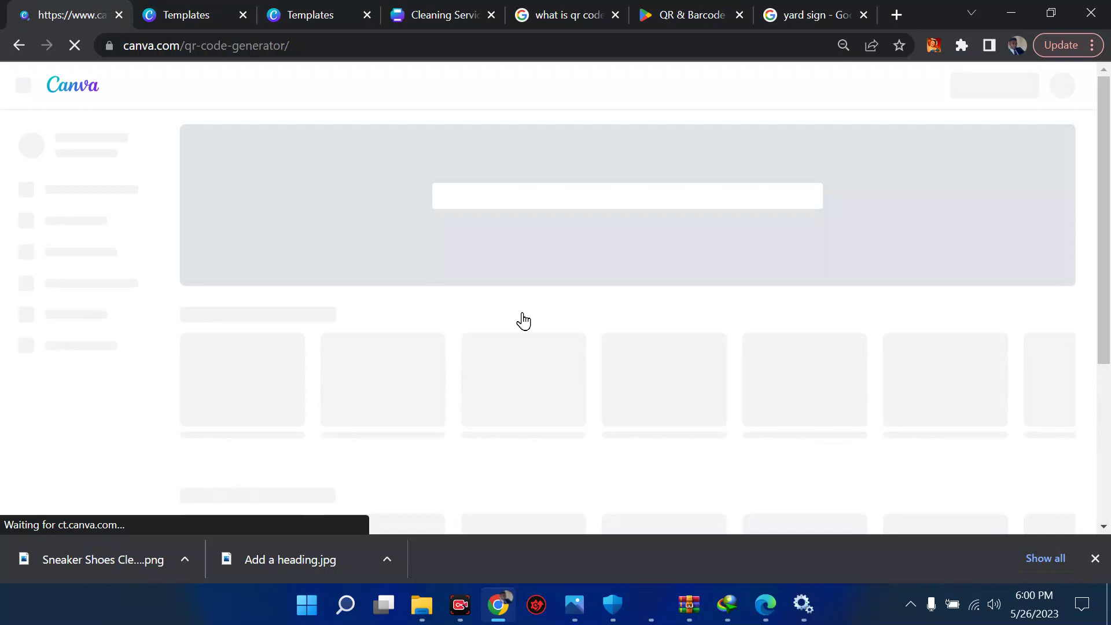
Check the digital skill results, qr code results and Cleaning Service design tabs
{"action": "left_click", "coordinate": [201, 8]}
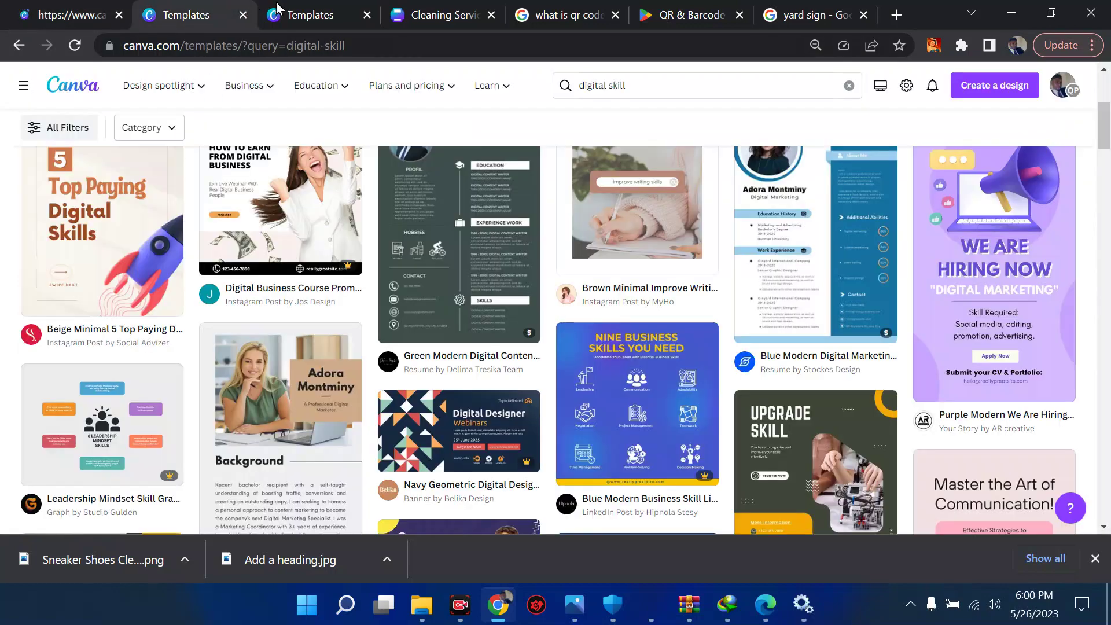
{"action": "left_click", "coordinate": [295, 14]}
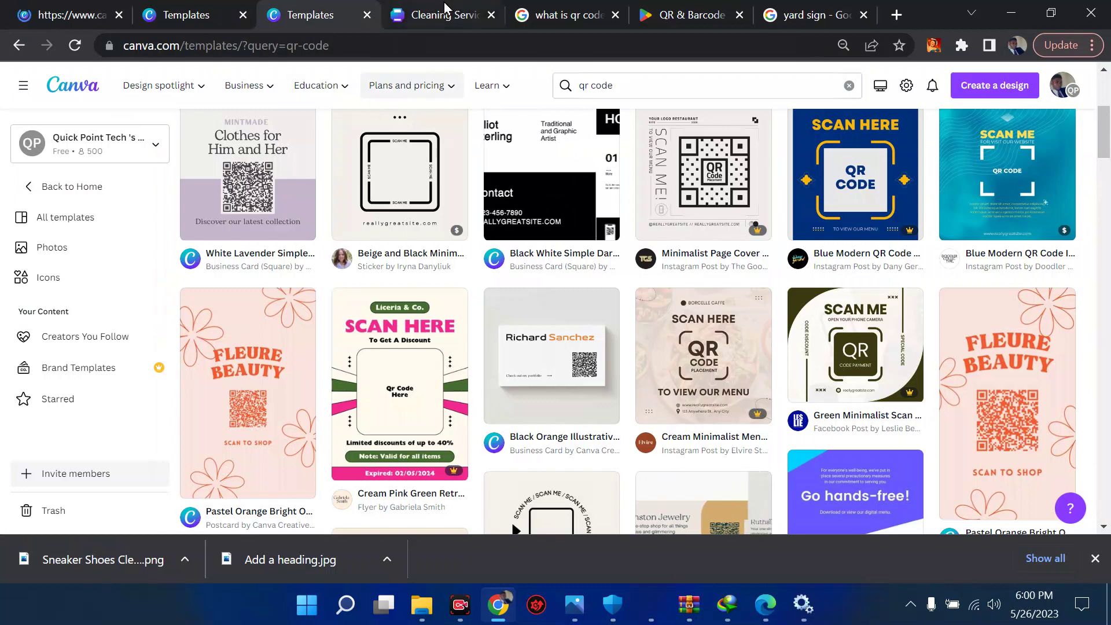
{"action": "mouse_move", "coordinate": [444, 8]}
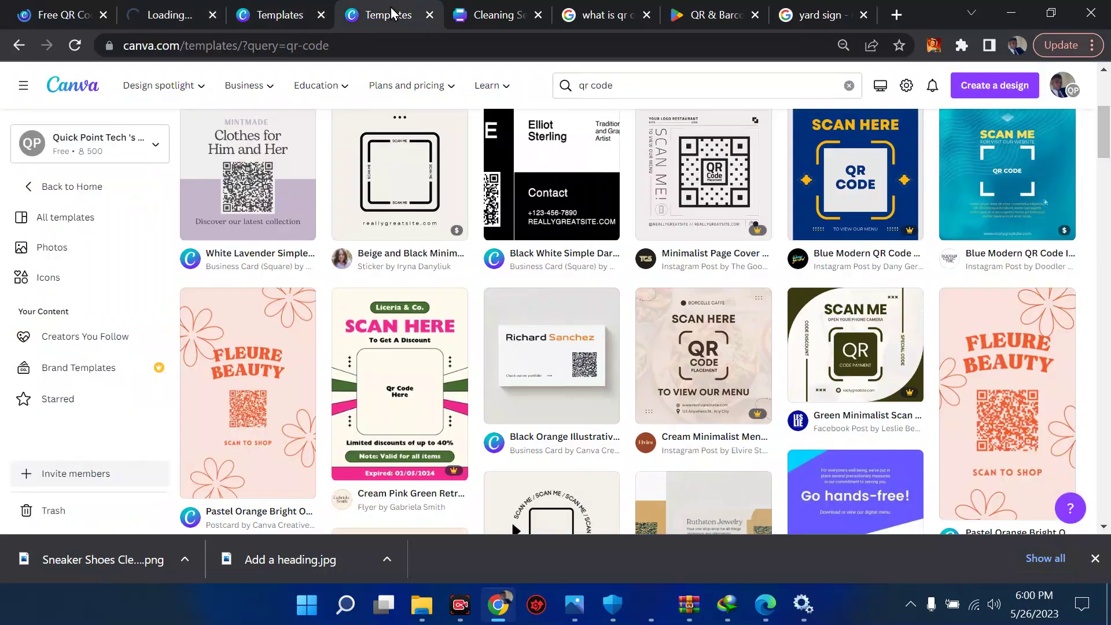
{"action": "left_click", "coordinate": [497, 14]}
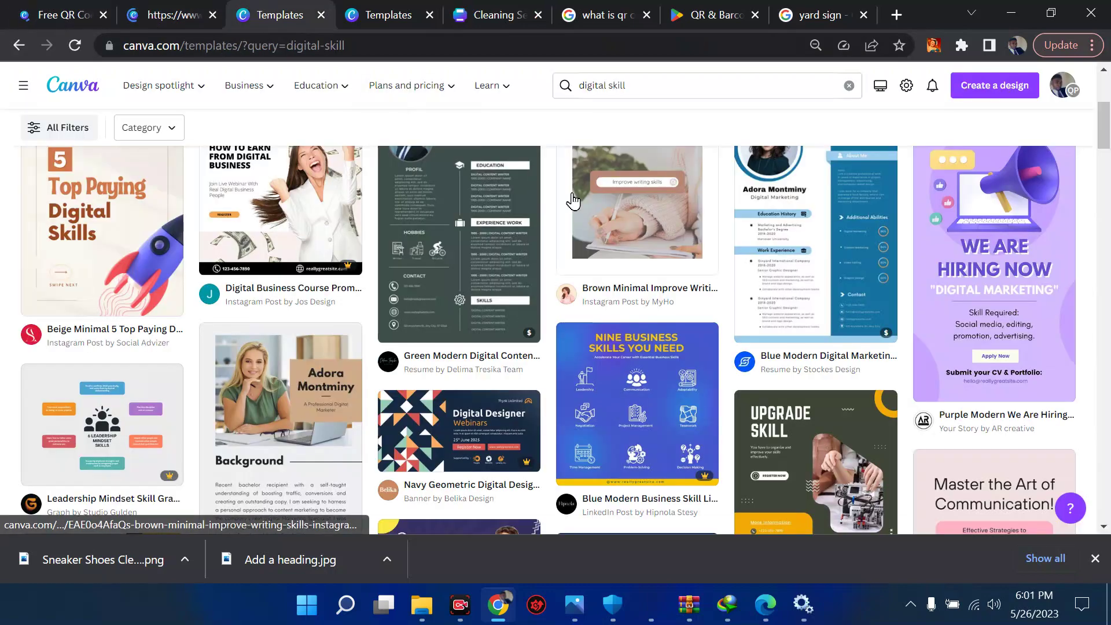
Scroll the 'digital skill' results to the Purple Modern We Are Hiring Now story card
{"action": "scroll", "coordinate": [856, 266], "scroll_direction": "down", "scroll_amount": 2}
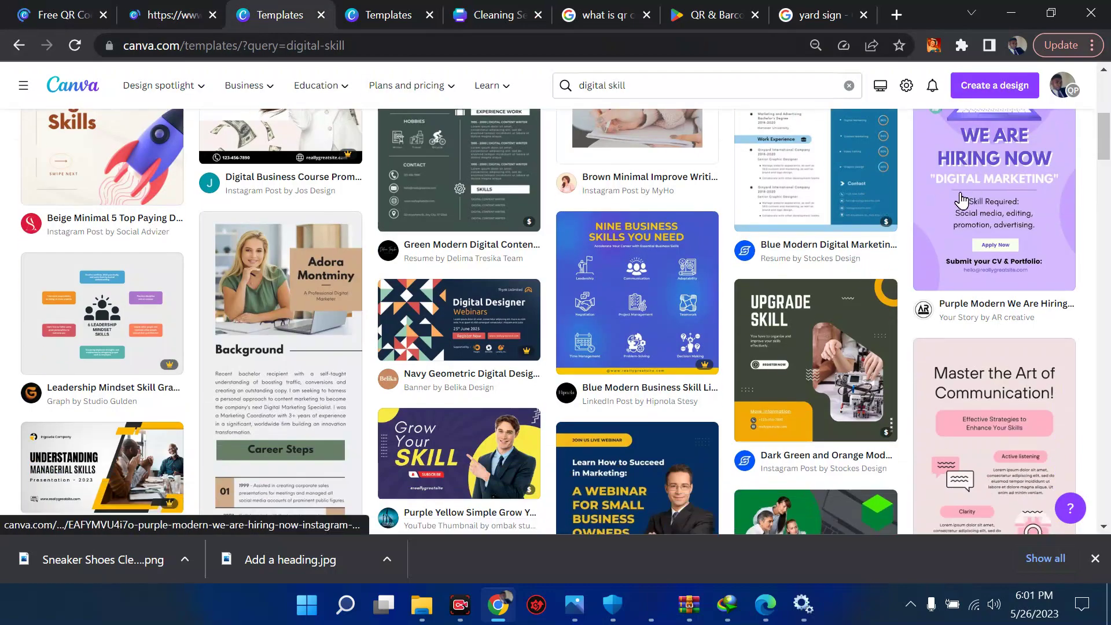
{"action": "scroll", "coordinate": [1060, 209], "scroll_direction": "up", "scroll_amount": 1}
{"action": "scroll", "coordinate": [636, 358], "scroll_direction": "down", "scroll_amount": 4}
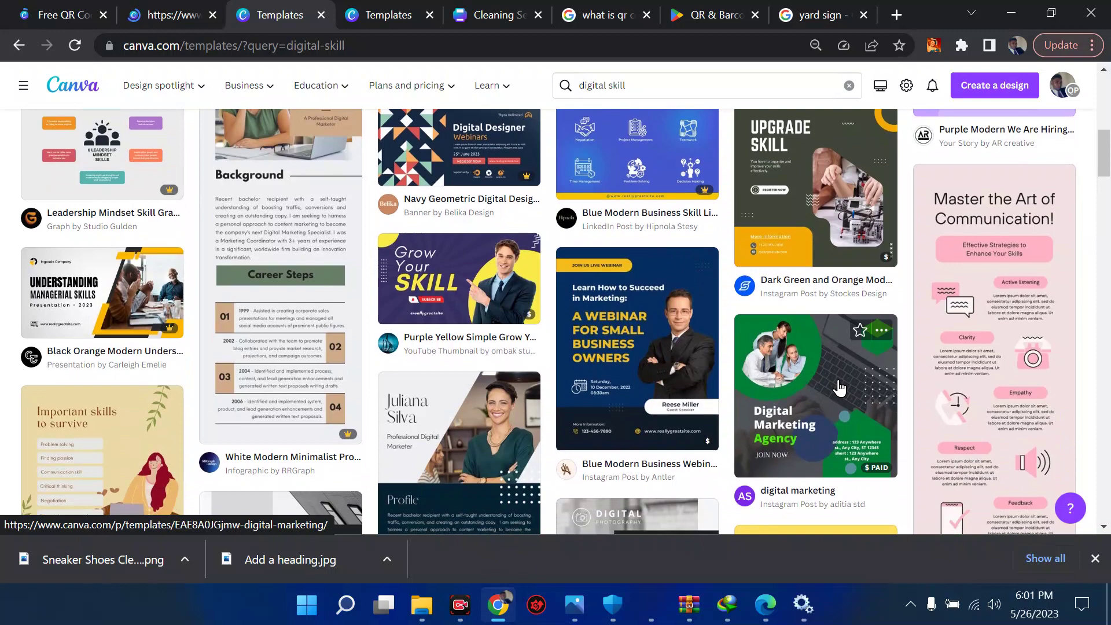
{"action": "scroll", "coordinate": [839, 387], "scroll_direction": "up", "scroll_amount": 6}
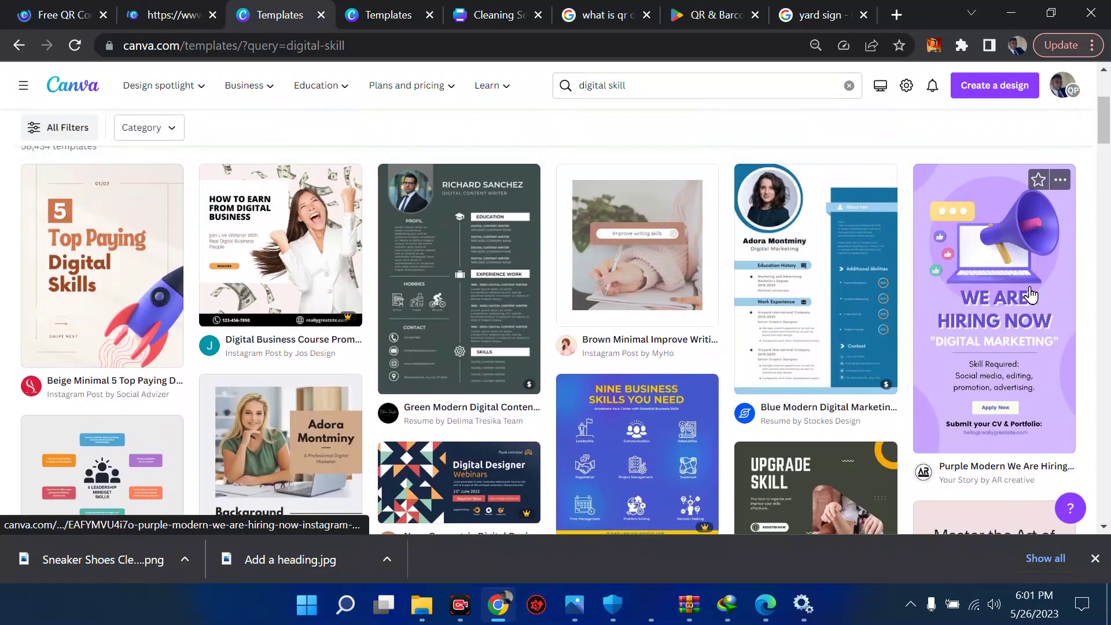
Preview the Purple Modern We Are Hiring Now Instagram Story template and scroll its details
{"action": "left_click", "coordinate": [989, 387]}
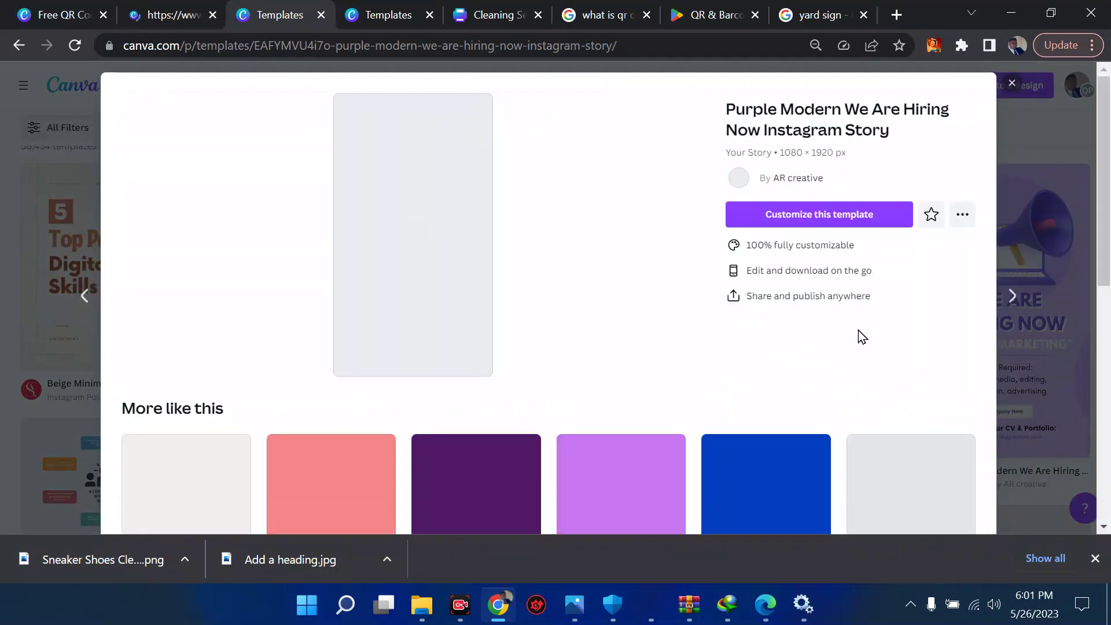
{"action": "scroll", "coordinate": [829, 278], "scroll_direction": "down", "scroll_amount": 3}
{"action": "mouse_move", "coordinate": [828, 282]}
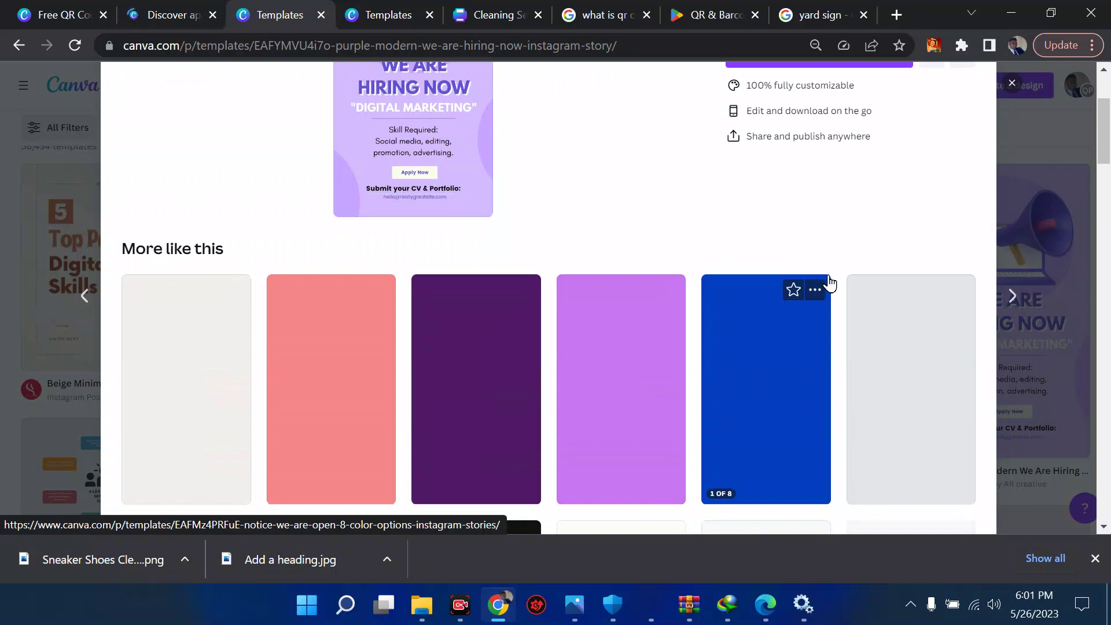
{"action": "scroll", "coordinate": [829, 282], "scroll_direction": "up", "scroll_amount": 2}
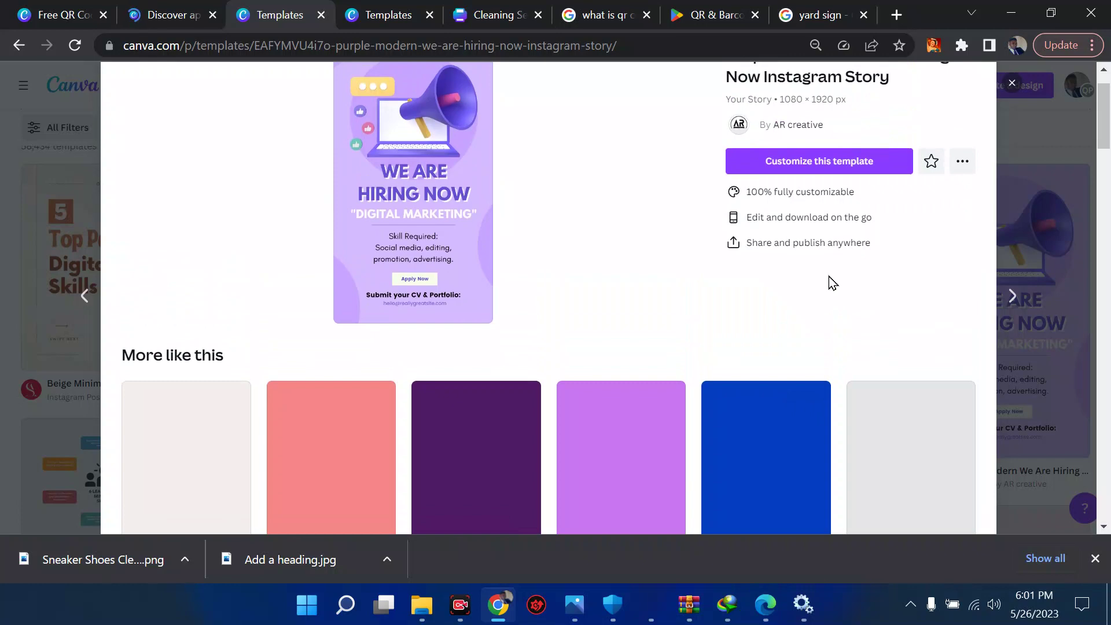
{"action": "scroll", "coordinate": [634, 307], "scroll_direction": "down", "scroll_amount": 5}
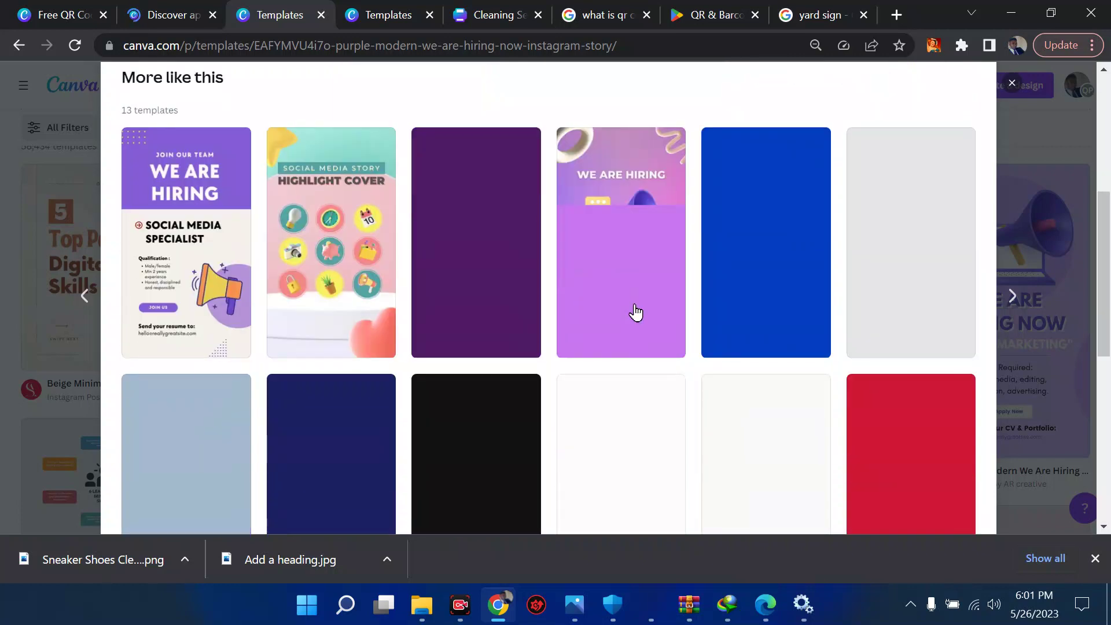
{"action": "scroll", "coordinate": [636, 311], "scroll_direction": "up", "scroll_amount": 3}
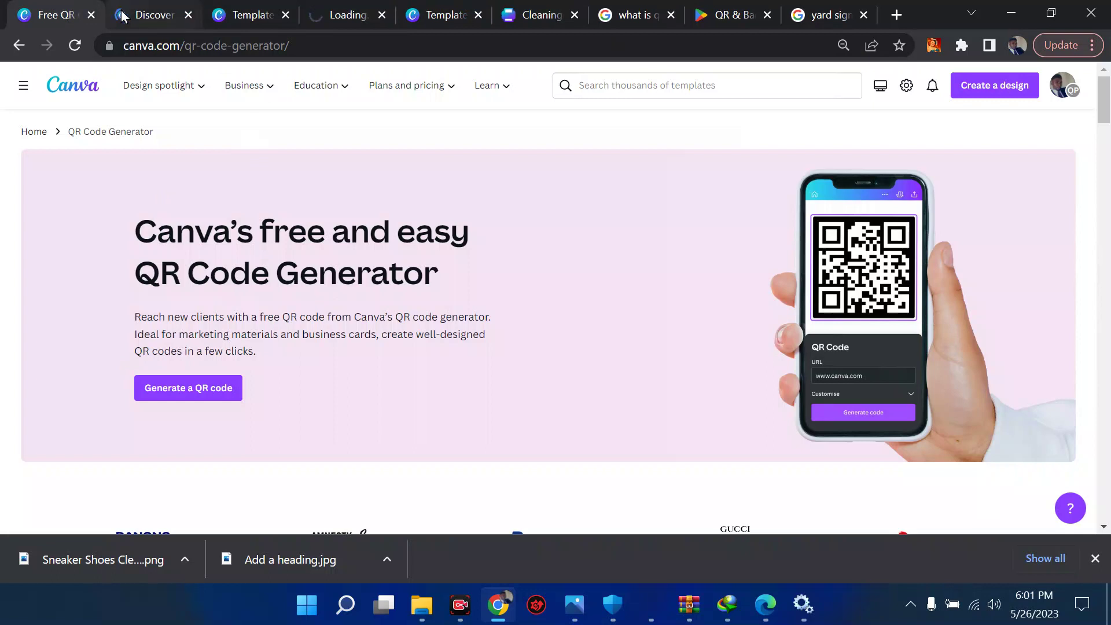
Switch to the tab with the hiring story template open in the editor
{"action": "left_click", "coordinate": [123, 15]}
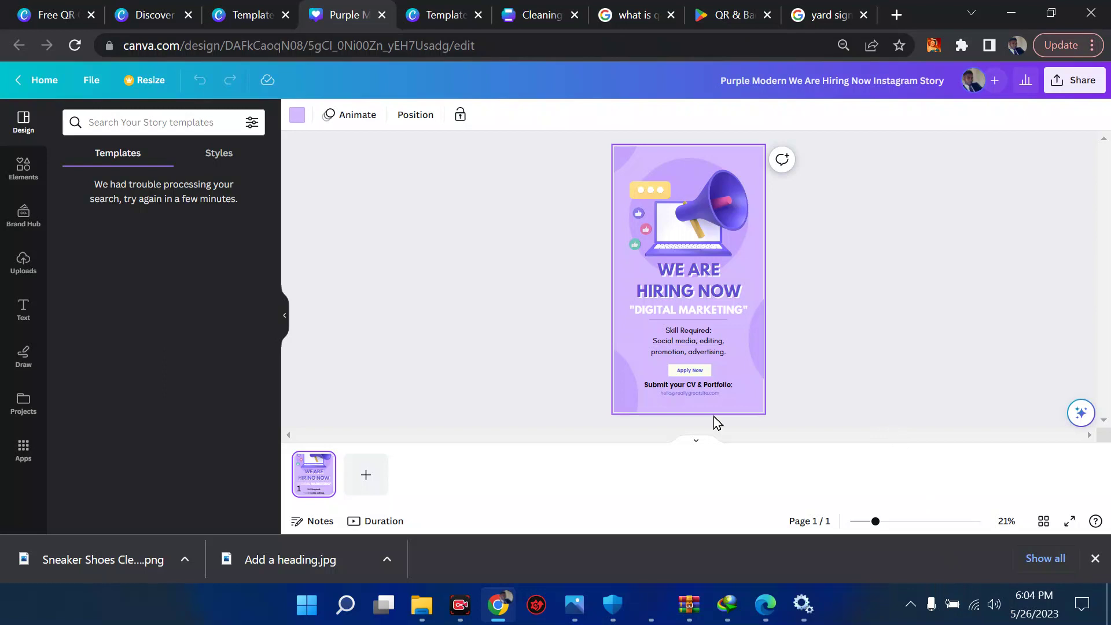
Search Apps for 'QR code' and open the QR Code app
{"action": "left_click", "coordinate": [24, 457]}
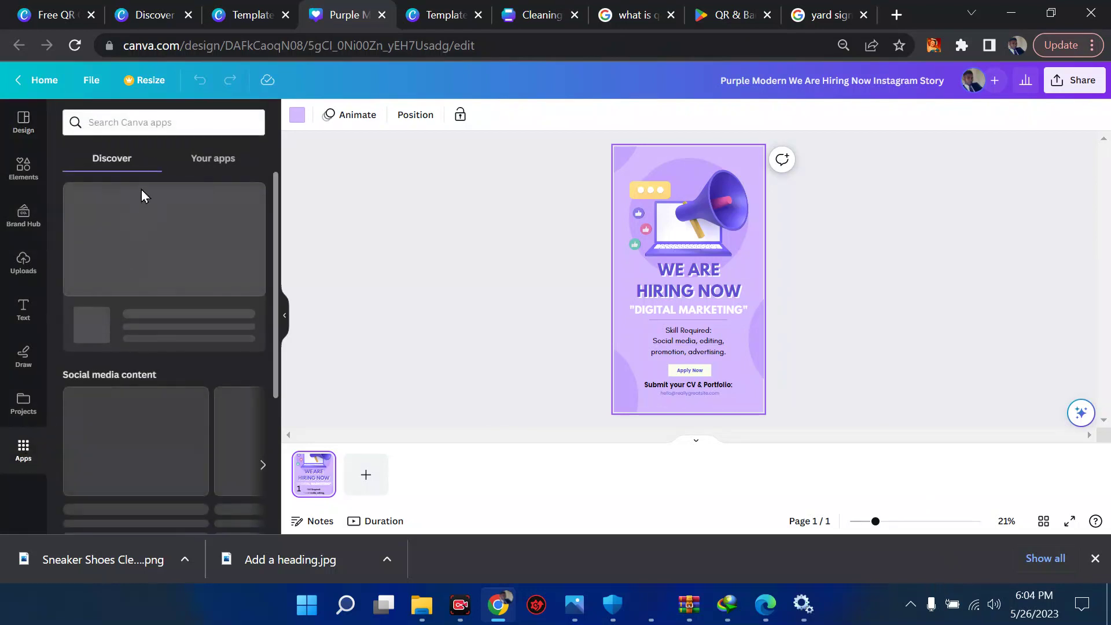
{"action": "left_click", "coordinate": [146, 121]}
{"action": "type", "text": "q"}
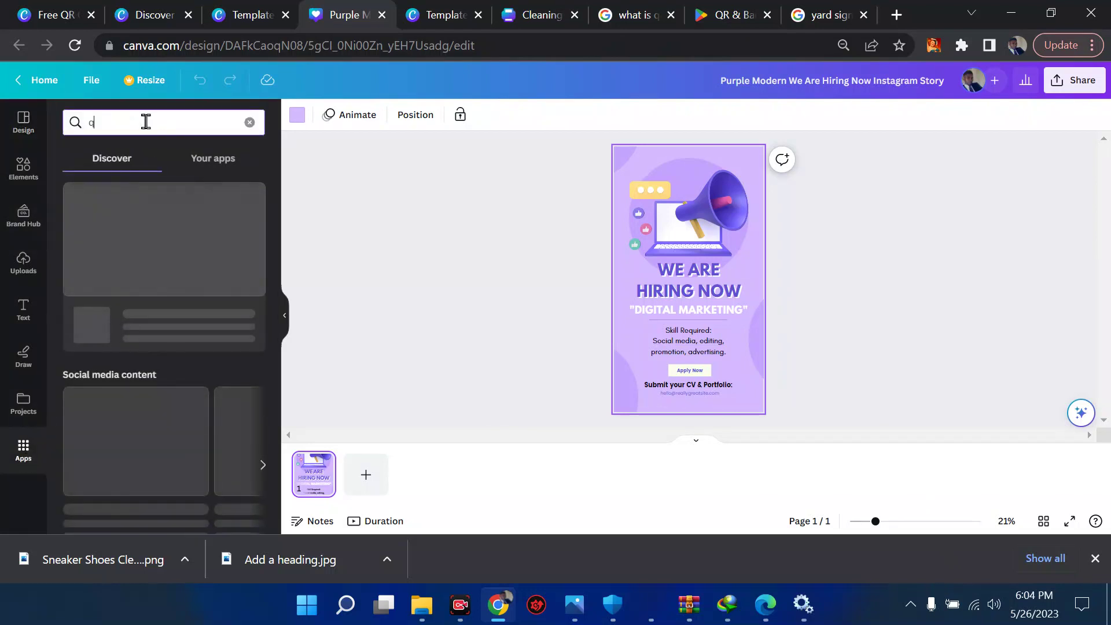
{"action": "type", "text": "r code"}
{"action": "key", "text": "Return"}
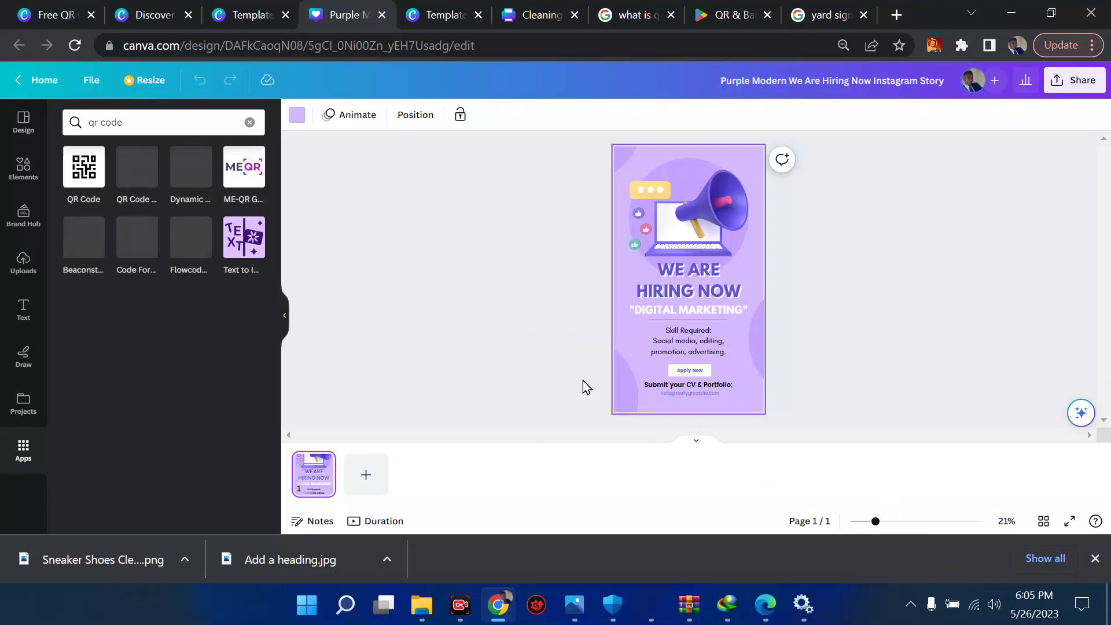
{"action": "left_click", "coordinate": [99, 123]}
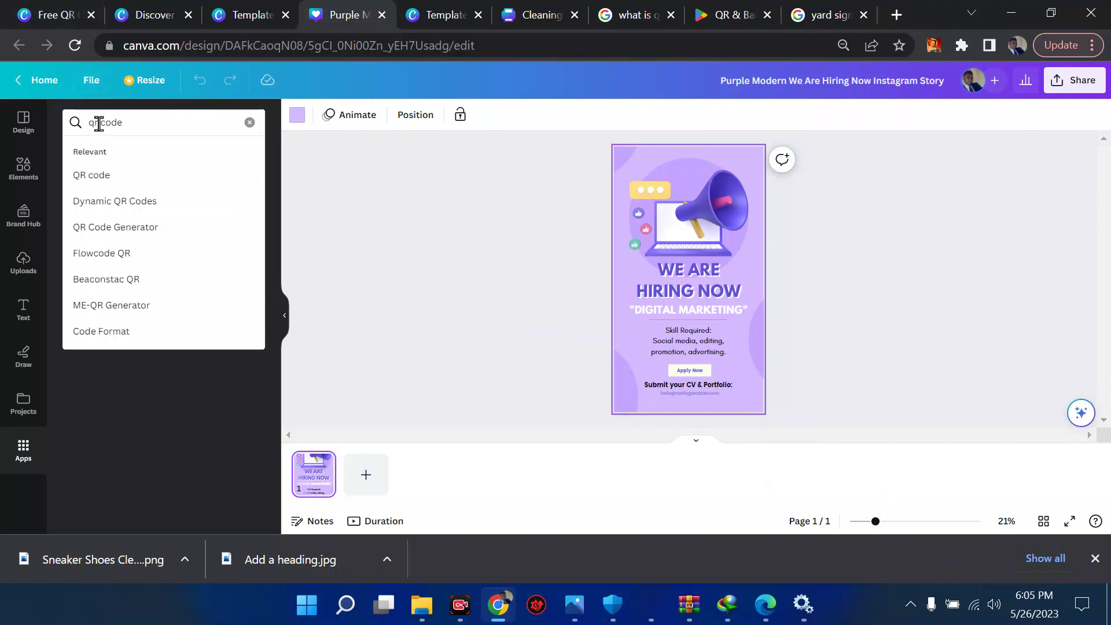
{"action": "key", "text": "BackSpace"}
{"action": "type", "text": "Q"}
{"action": "left_click", "coordinate": [178, 176]}
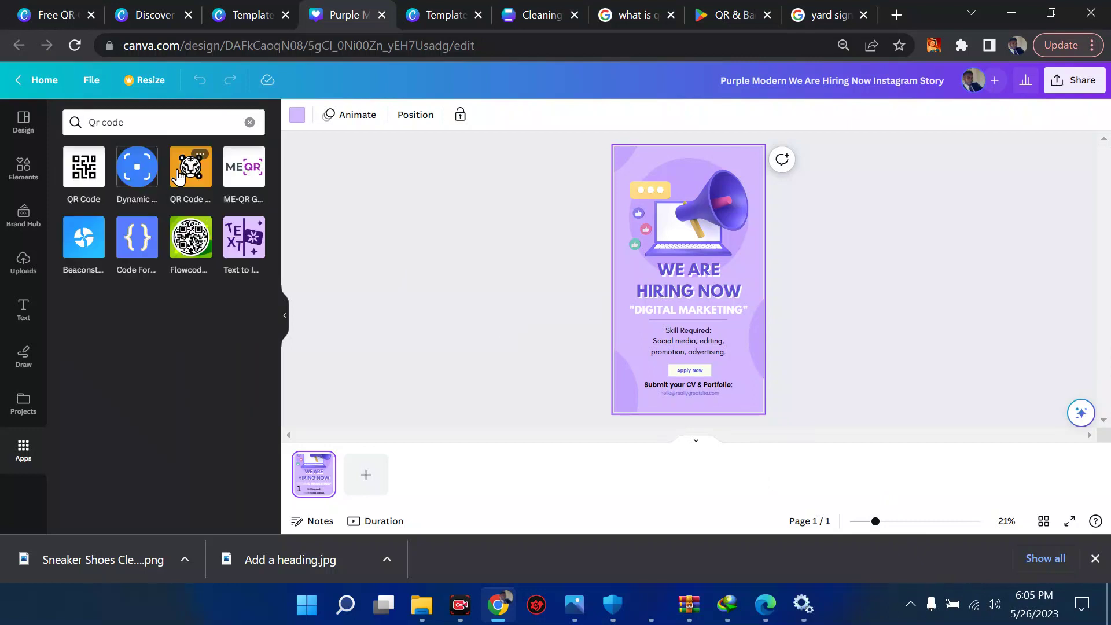
{"action": "left_click", "coordinate": [76, 178]}
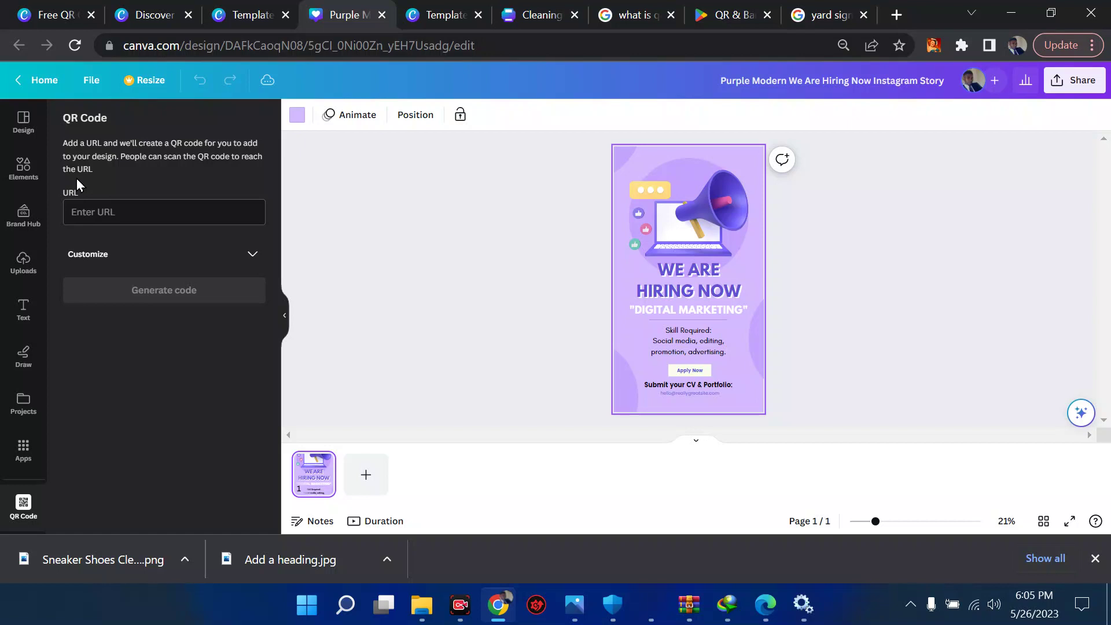
{"action": "left_click", "coordinate": [98, 213]}
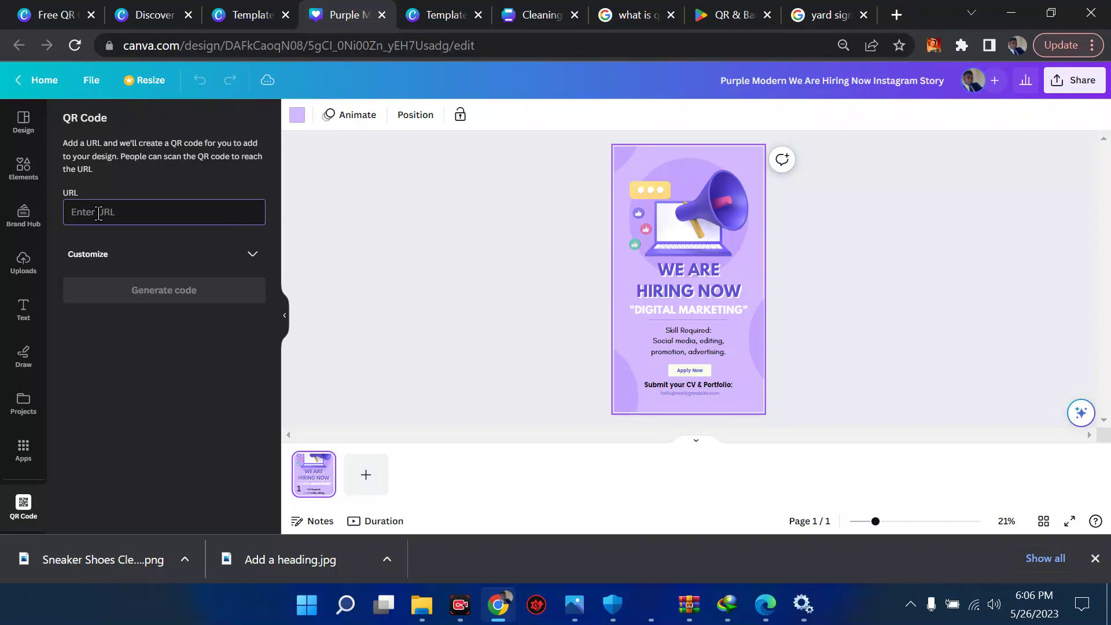
{"action": "type", "text": "www.ilearndii"}
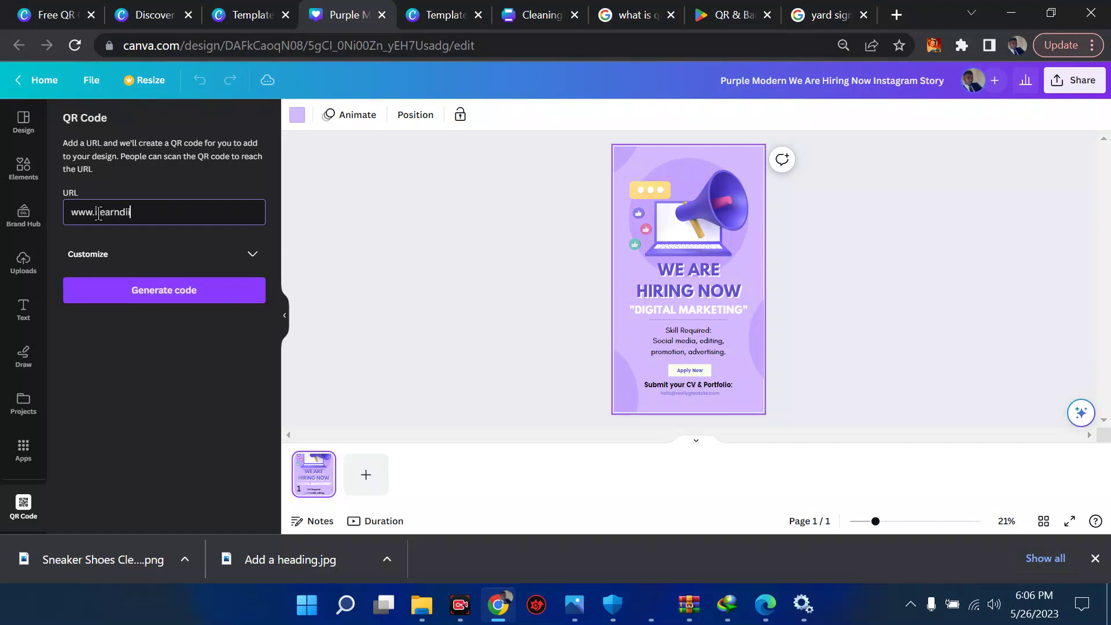
{"action": "key", "text": "BackSpace"}
{"action": "key", "text": "BackSpace"}
{"action": "key", "text": "BackSpace"}
{"action": "key", "text": "BackSpace"}
{"action": "key", "text": "BackSpace"}
{"action": "key", "text": "BackSpace"}
{"action": "key", "text": "BackSpace"}
{"action": "type", "text": "canva.com"}
{"action": "left_click", "coordinate": [127, 294]}
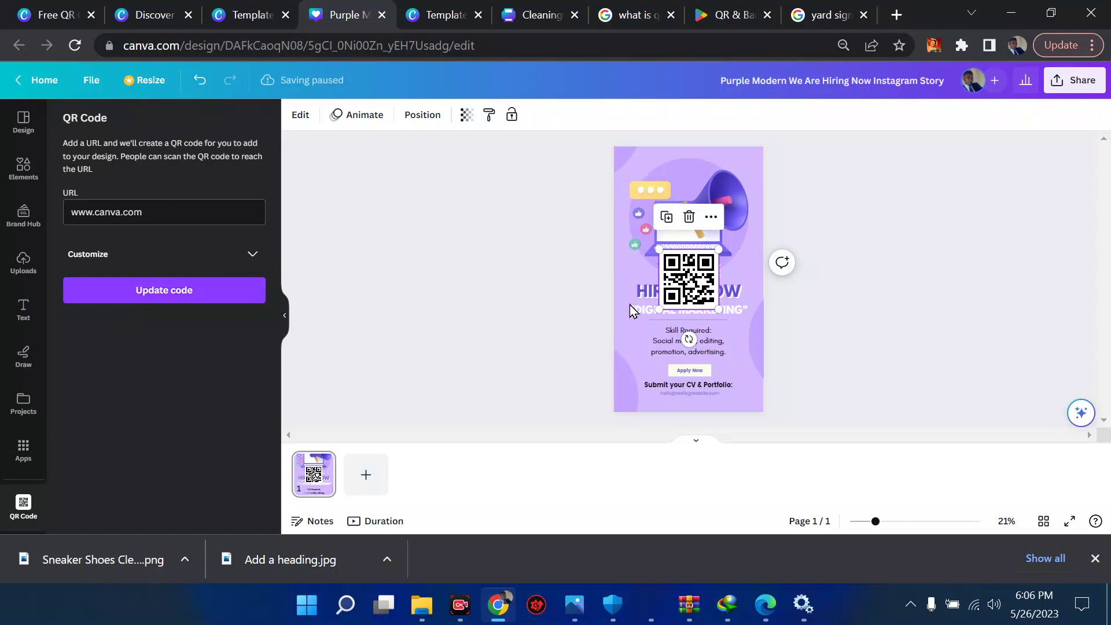
{"action": "left_click_drag", "start_coordinate": [676, 286], "coordinate": [742, 174]}
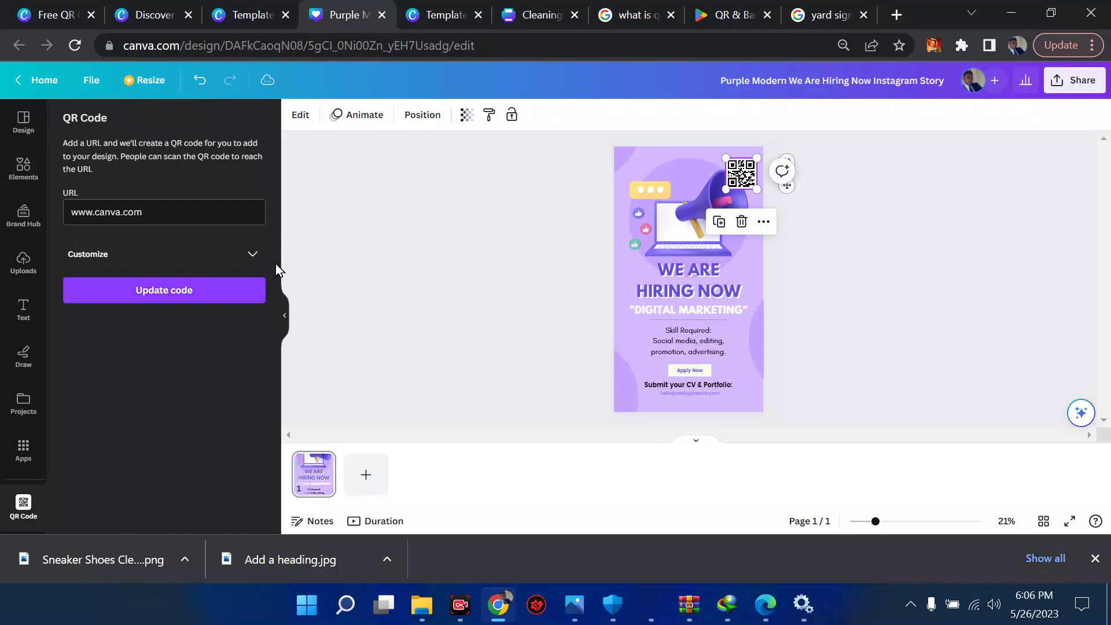
Set the QR code foreground colour to pink #EB9F9F and update the code
{"action": "left_click", "coordinate": [253, 255]}
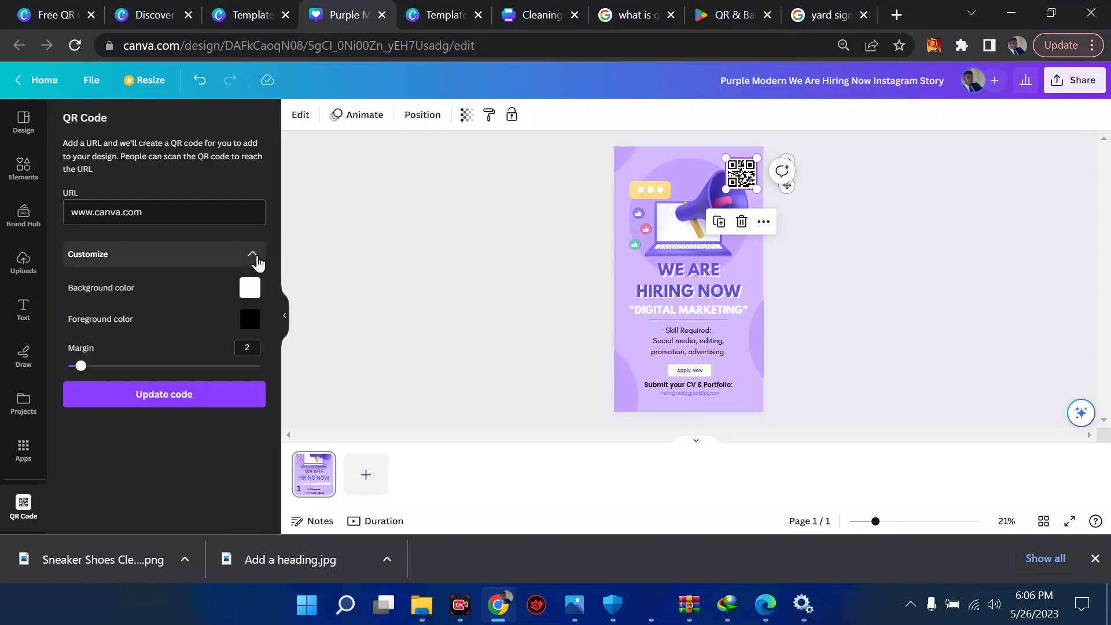
{"action": "left_click", "coordinate": [249, 319]}
{"action": "left_click_drag", "start_coordinate": [266, 364], "coordinate": [311, 351]}
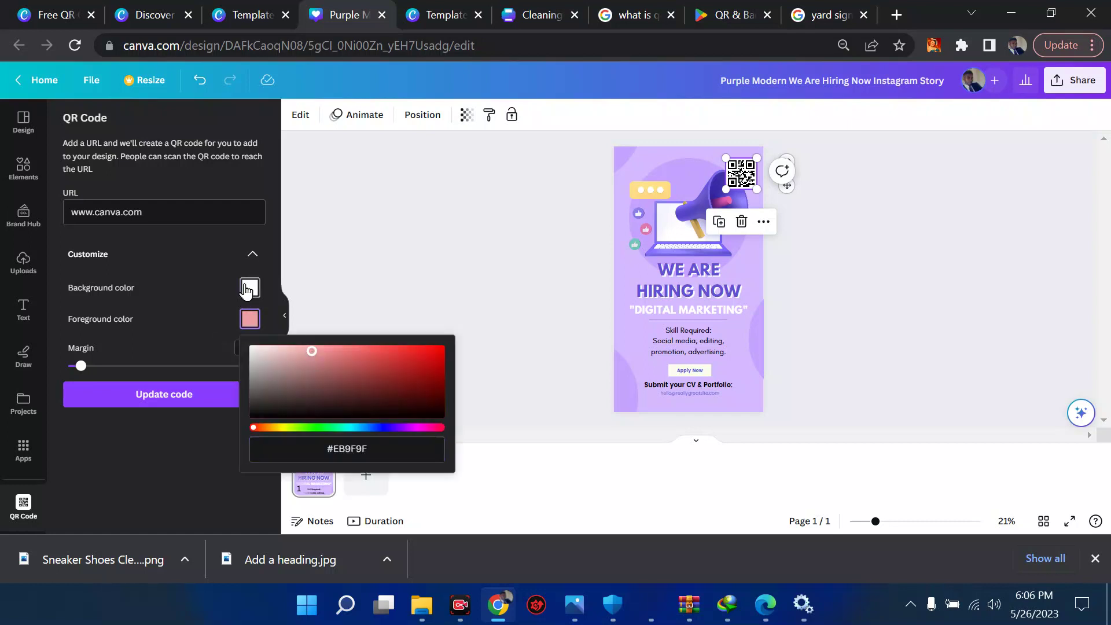
{"action": "left_click", "coordinate": [253, 330]}
{"action": "left_click", "coordinate": [253, 330]}
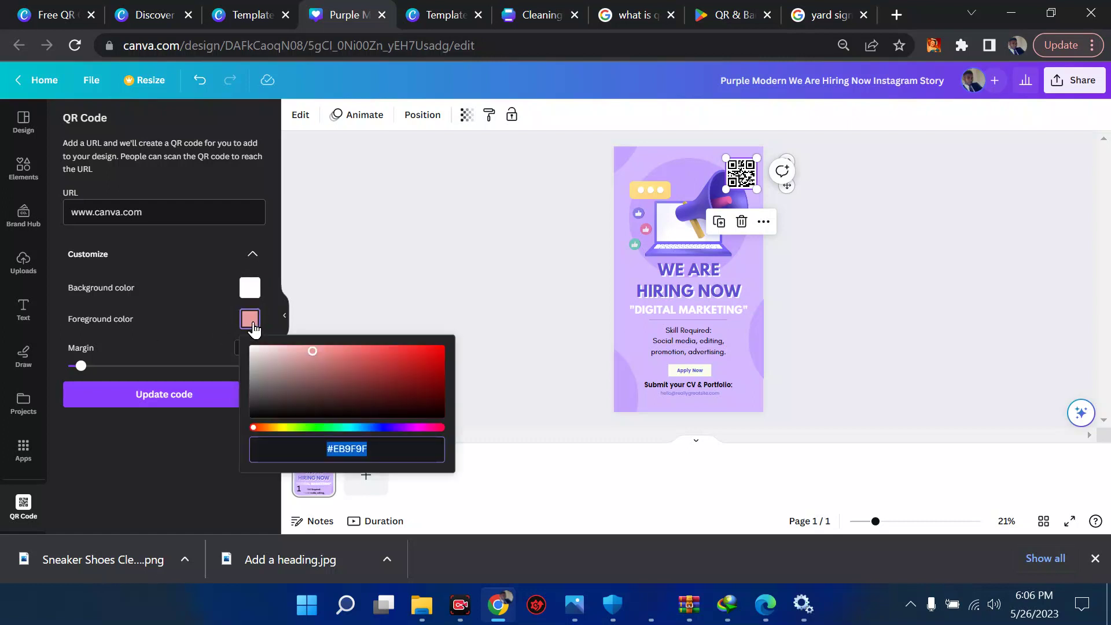
{"action": "left_click", "coordinate": [250, 288]}
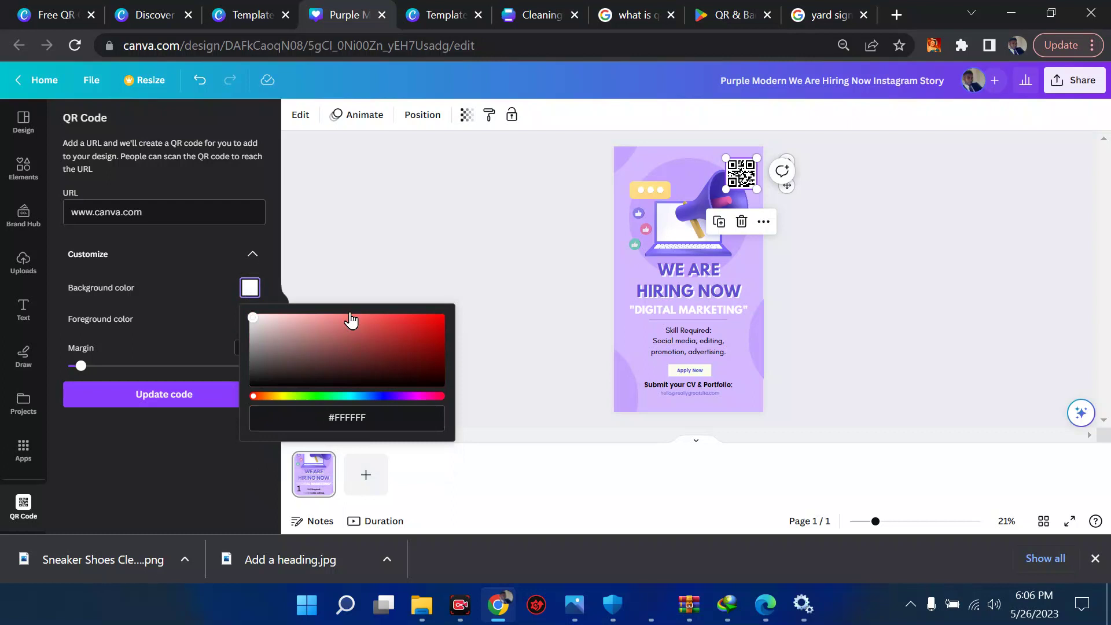
{"action": "left_click", "coordinate": [162, 452]}
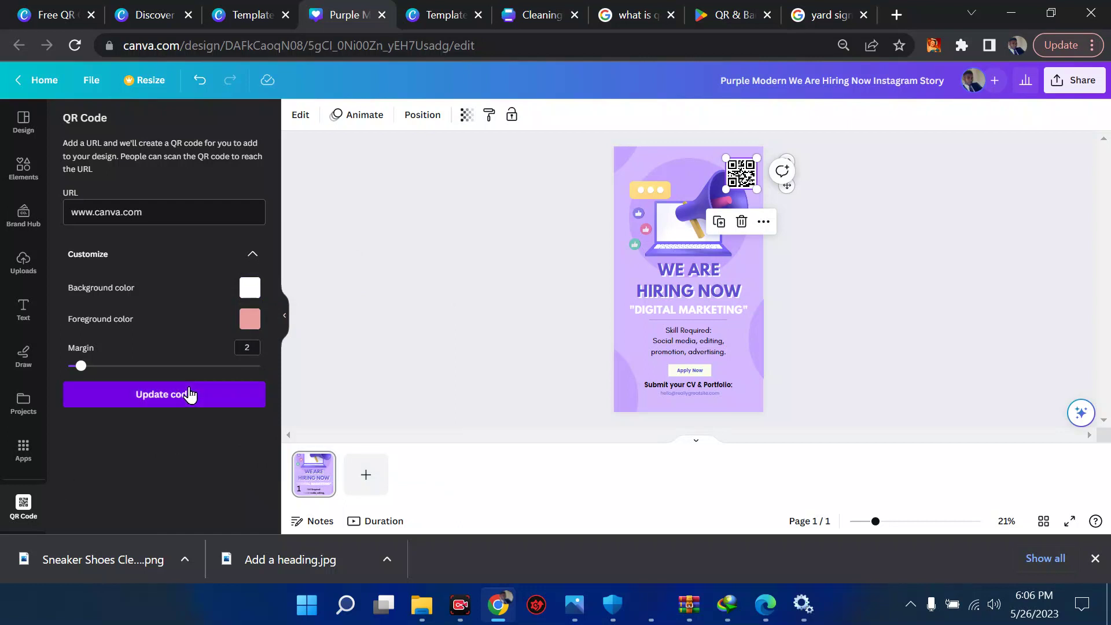
{"action": "left_click", "coordinate": [166, 395]}
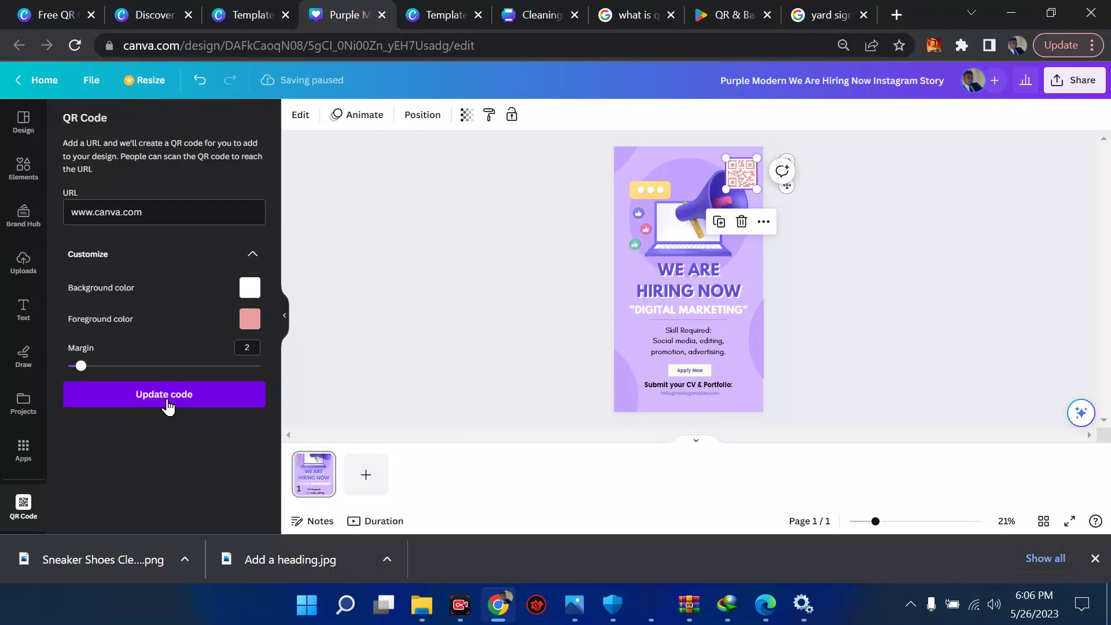
Undo twice and redo once to keep the QR code black in the top-right corner
{"action": "left_click", "coordinate": [201, 81]}
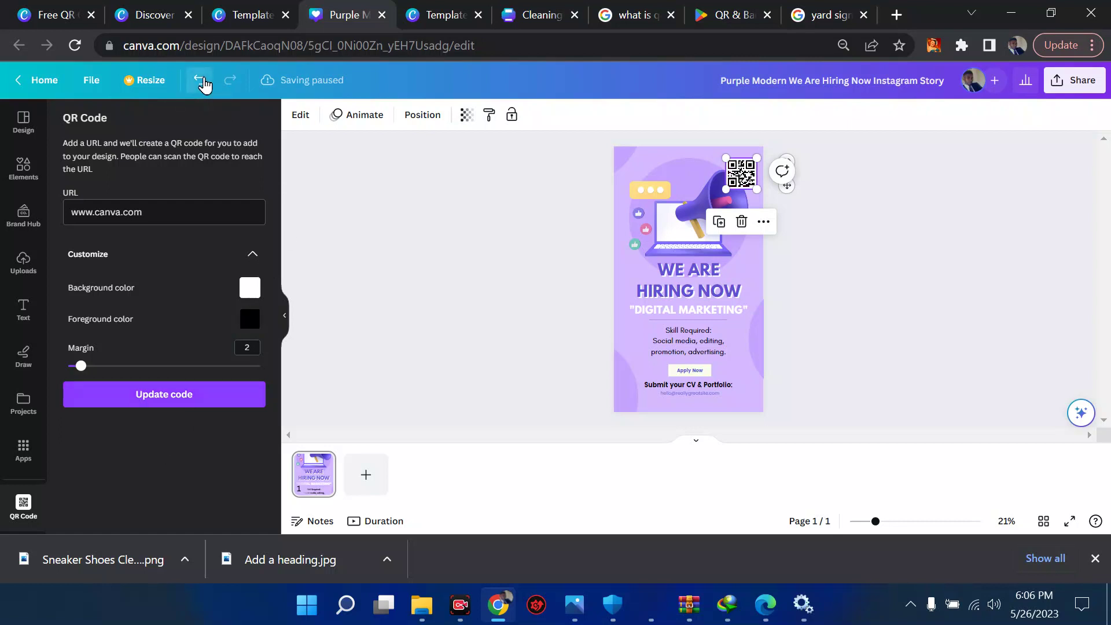
{"action": "left_click", "coordinate": [201, 81]}
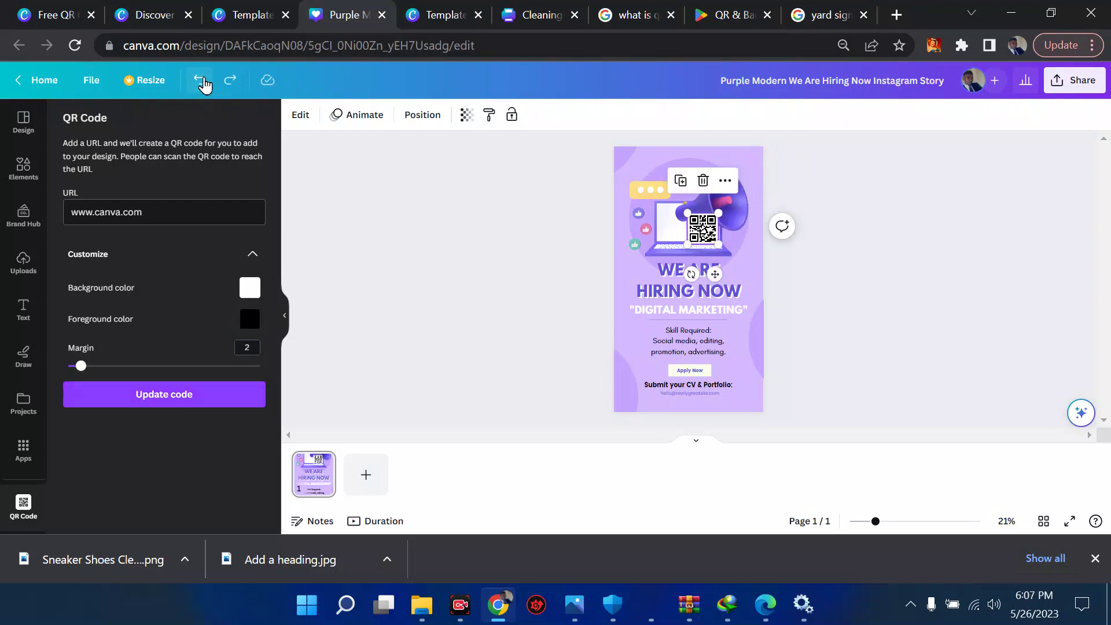
{"action": "key", "text": "ctrl+y"}
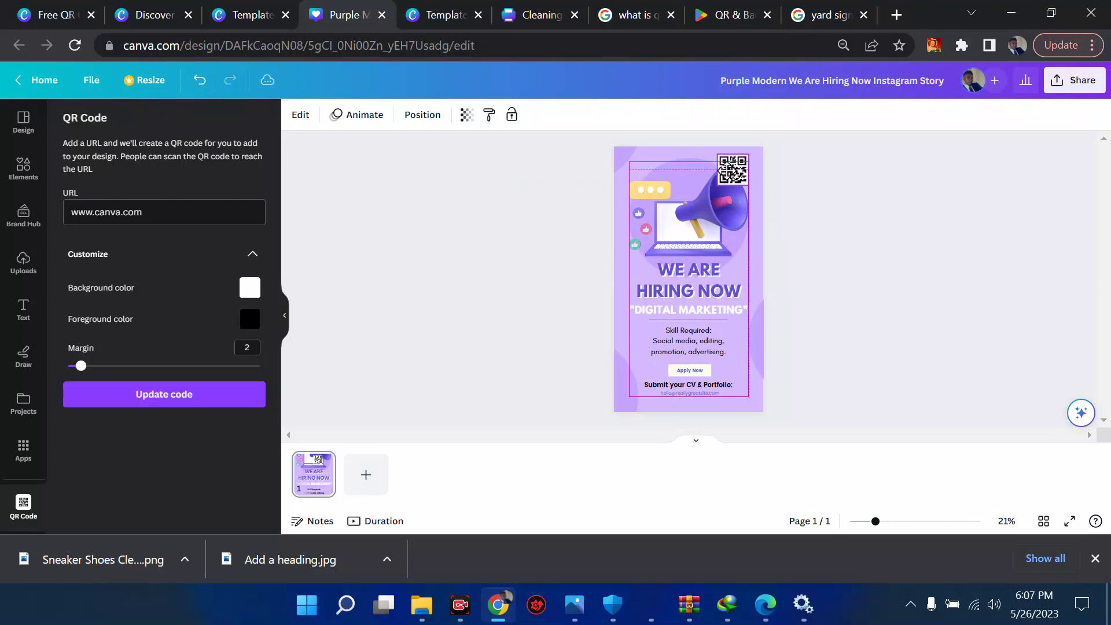
Add a body text box reading 'scan to apply', widened to fit one line
{"action": "left_click", "coordinate": [17, 310]}
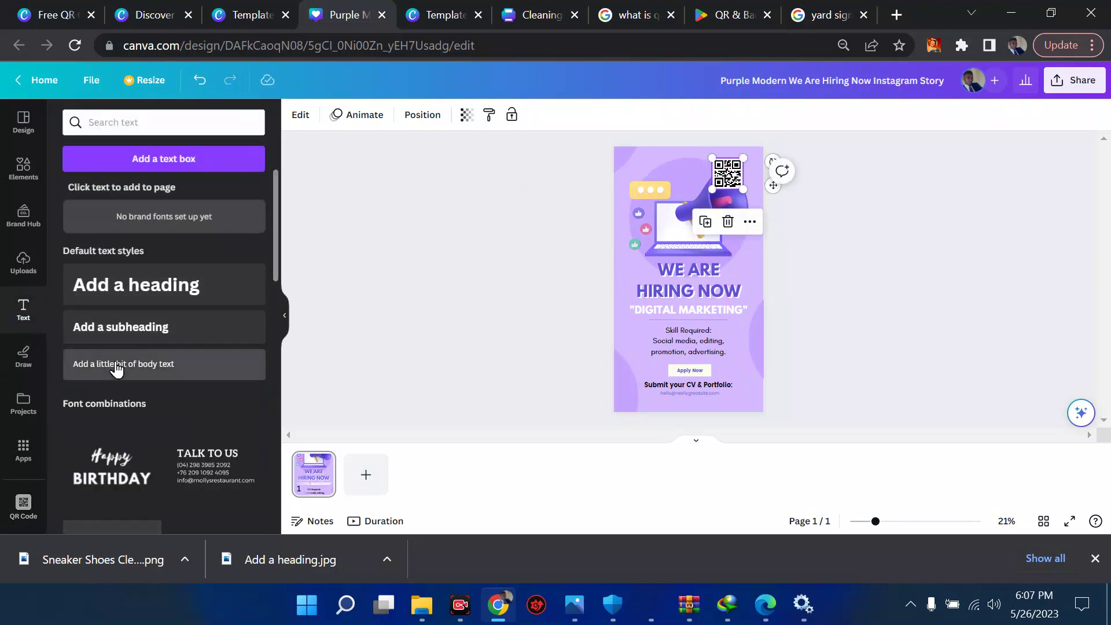
{"action": "left_click", "coordinate": [117, 368]}
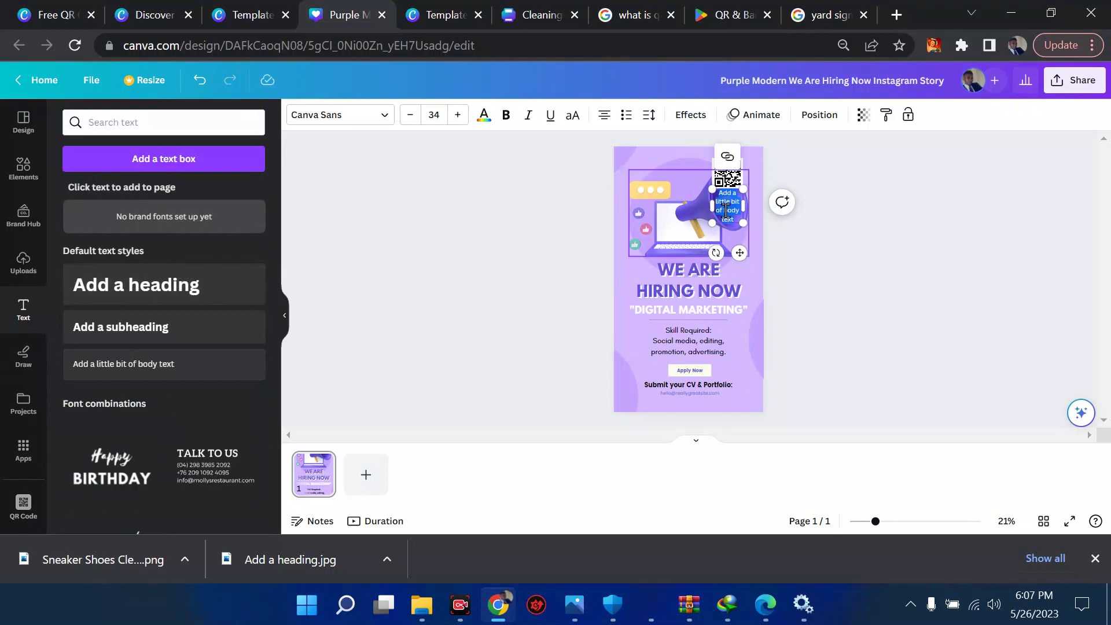
{"action": "key", "text": "BackSpace"}
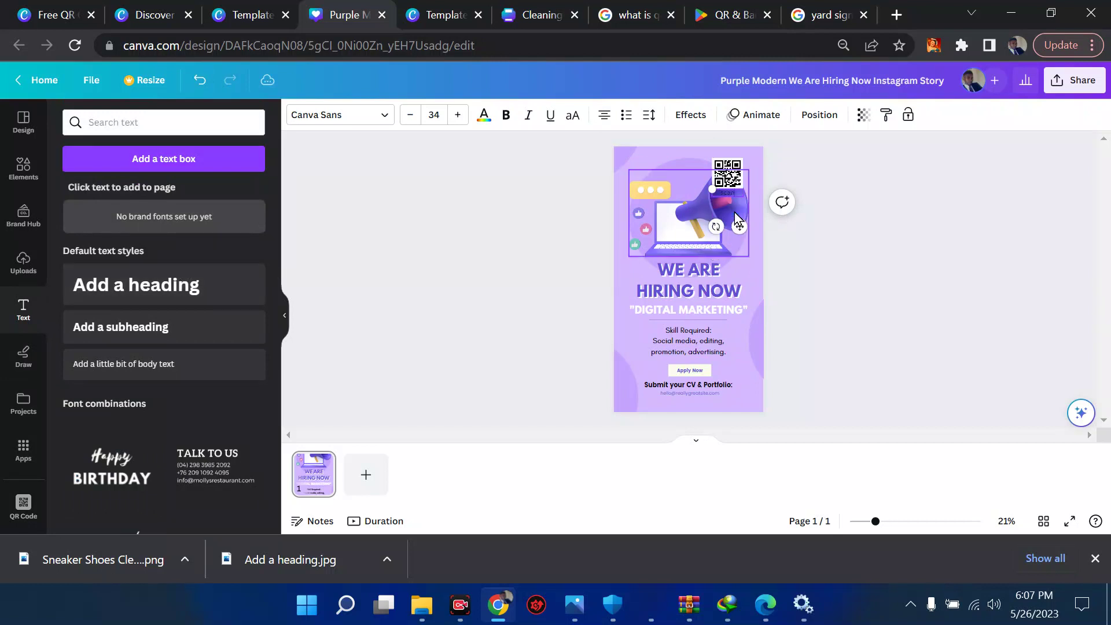
{"action": "type", "text": "scan to apply"}
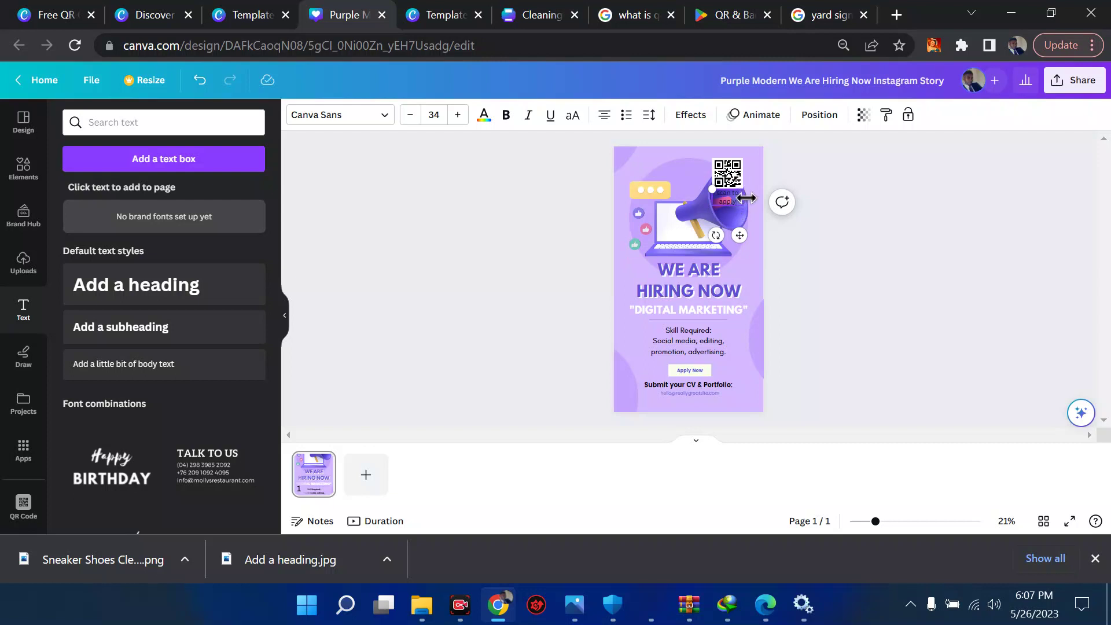
{"action": "left_click_drag", "start_coordinate": [745, 198], "coordinate": [759, 198]}
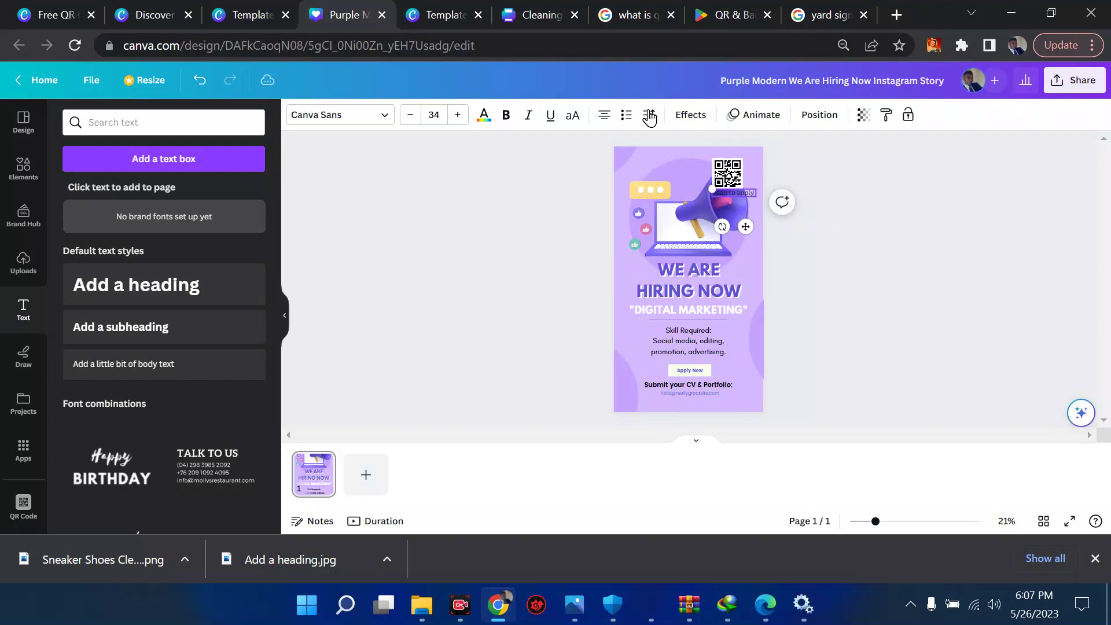
Give the label a yellow Background effect and position it just under the QR code
{"action": "left_click", "coordinate": [688, 116]}
{"action": "left_click", "coordinate": [94, 441]}
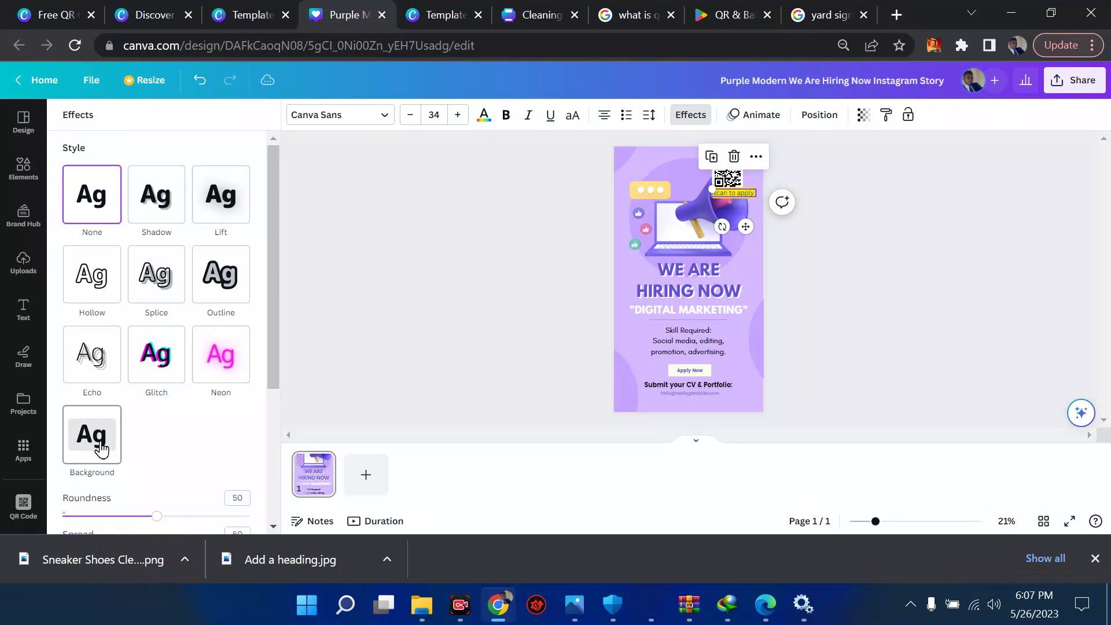
{"action": "left_click_drag", "start_coordinate": [745, 226], "coordinate": [737, 227]}
{"action": "key", "text": "Escape"}
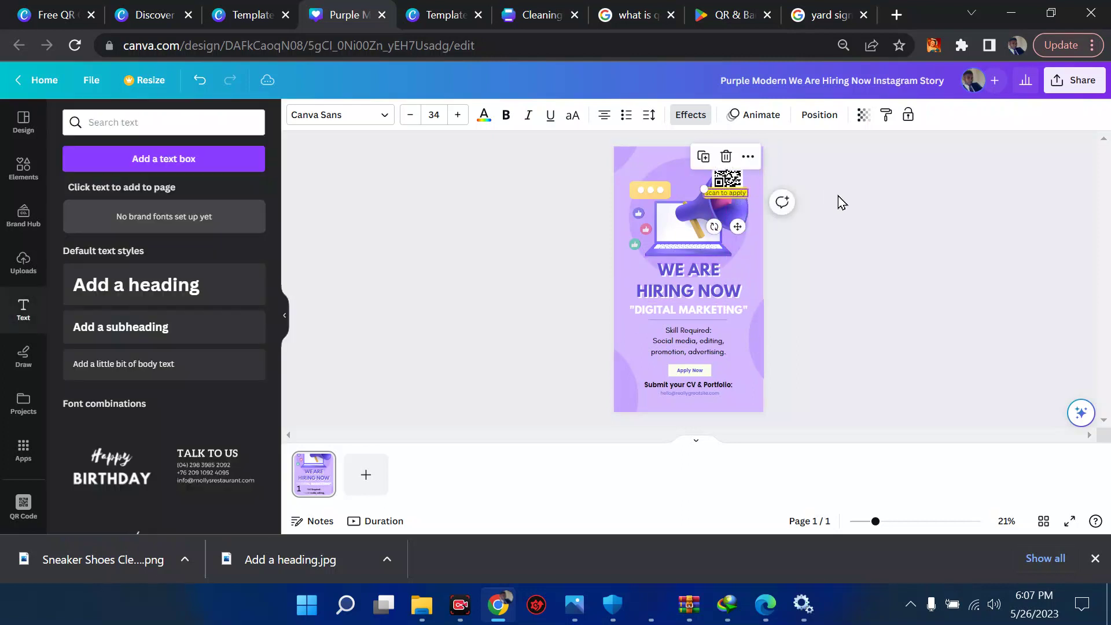
{"action": "left_click", "coordinate": [837, 196]}
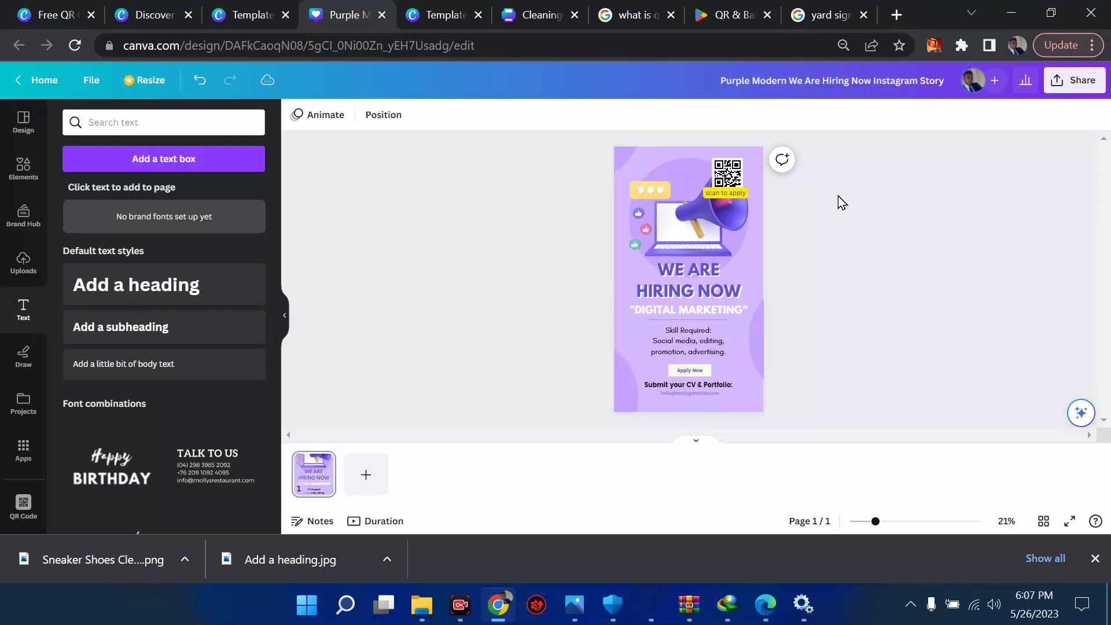
{"action": "left_click", "coordinate": [739, 195]}
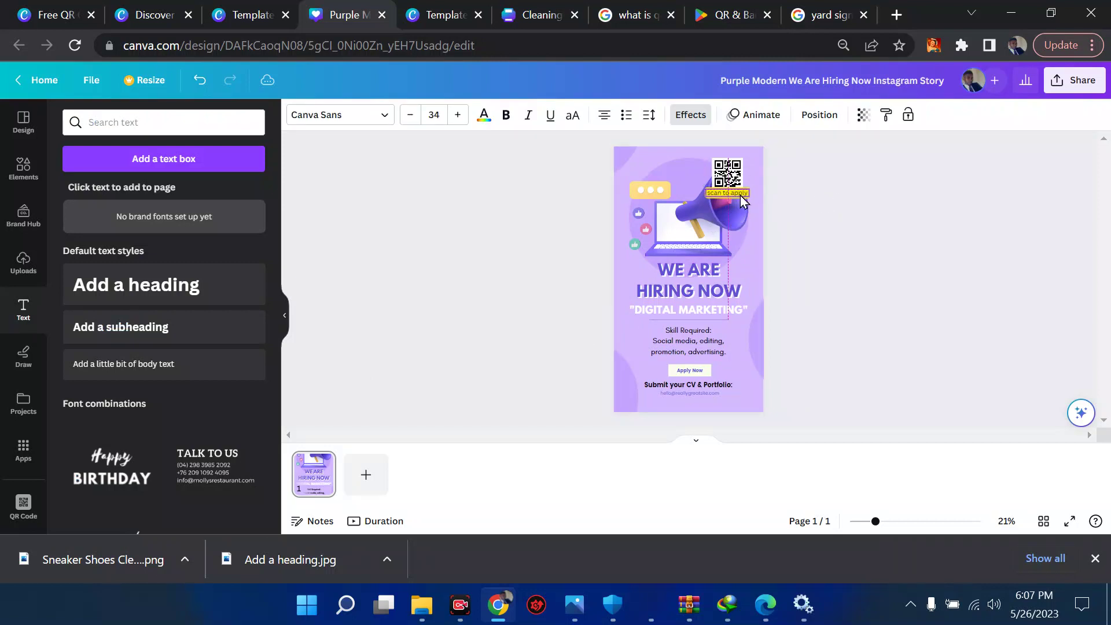
{"action": "left_click", "coordinate": [859, 203]}
Open the PNG download settings with 'Save download settings' unchecked, reviewing the file type list
{"action": "left_click", "coordinate": [1074, 84]}
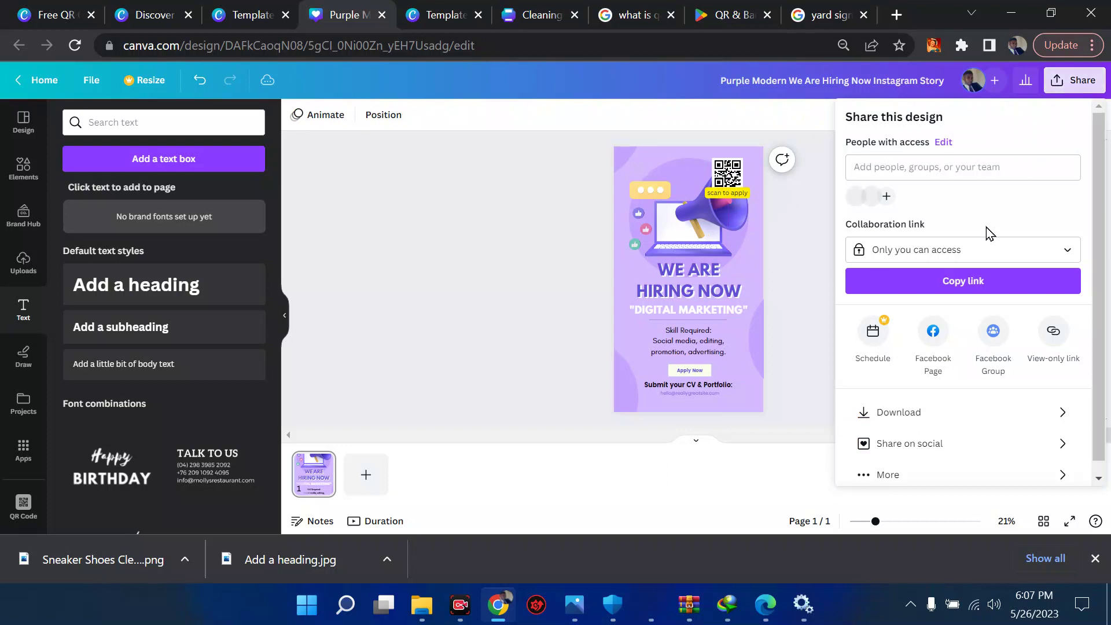
{"action": "left_click", "coordinate": [896, 412]}
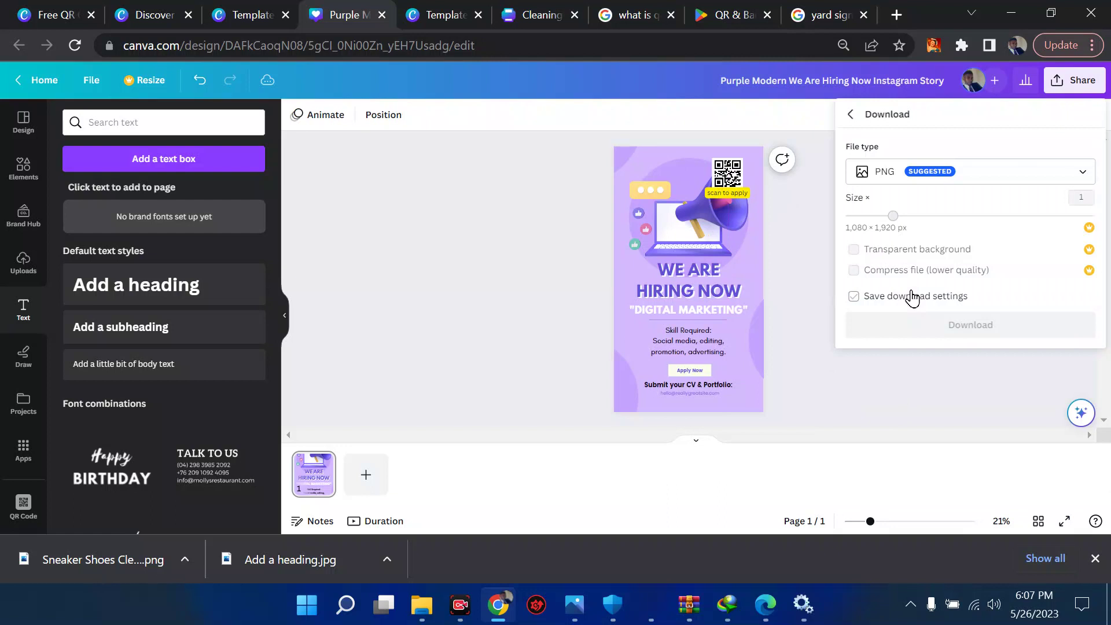
{"action": "left_click", "coordinate": [912, 296]}
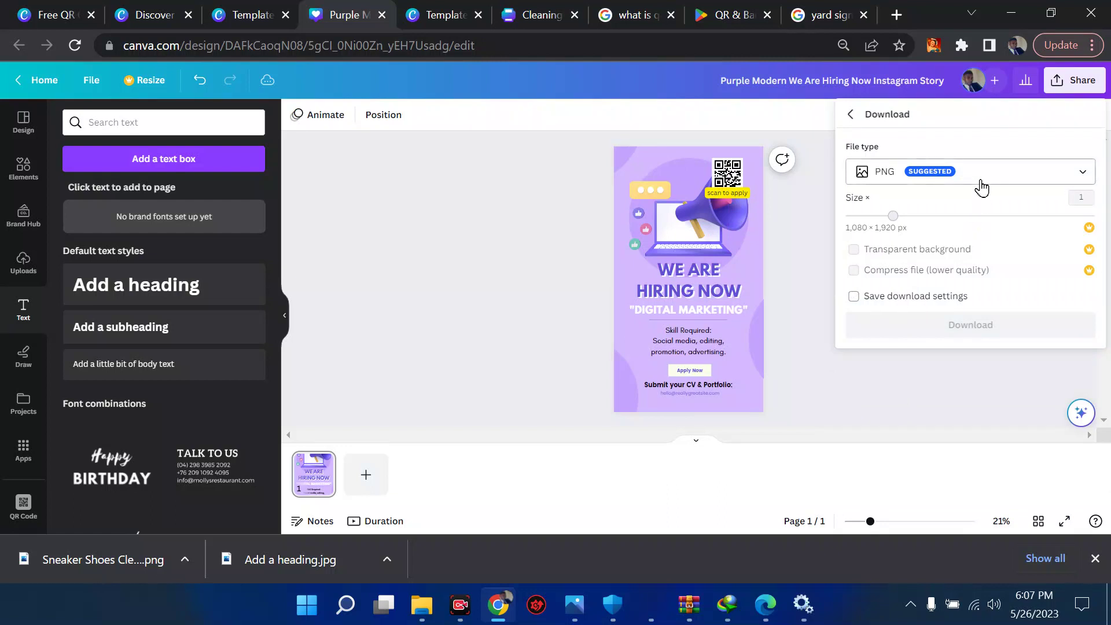
{"action": "left_click", "coordinate": [981, 186]}
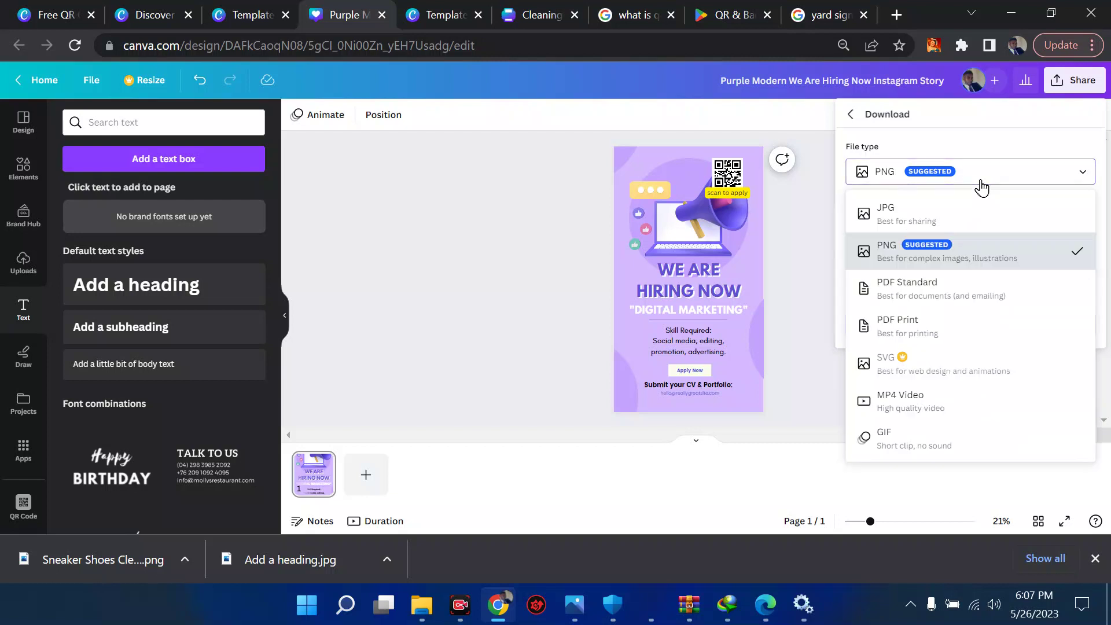
{"action": "left_click", "coordinate": [795, 240]}
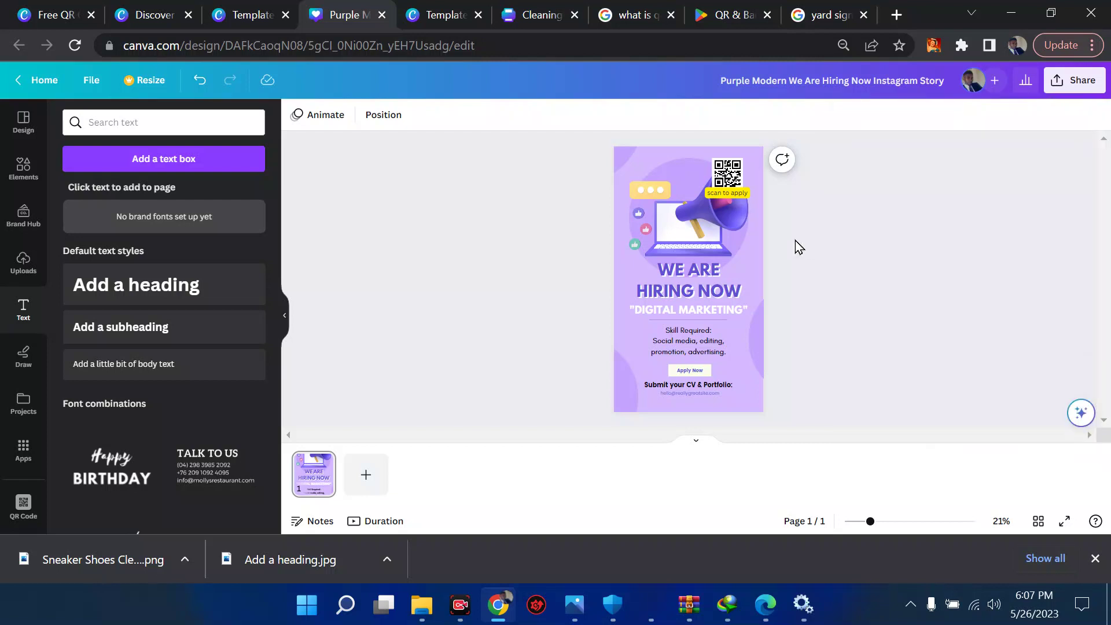
{"action": "left_click", "coordinate": [1063, 89]}
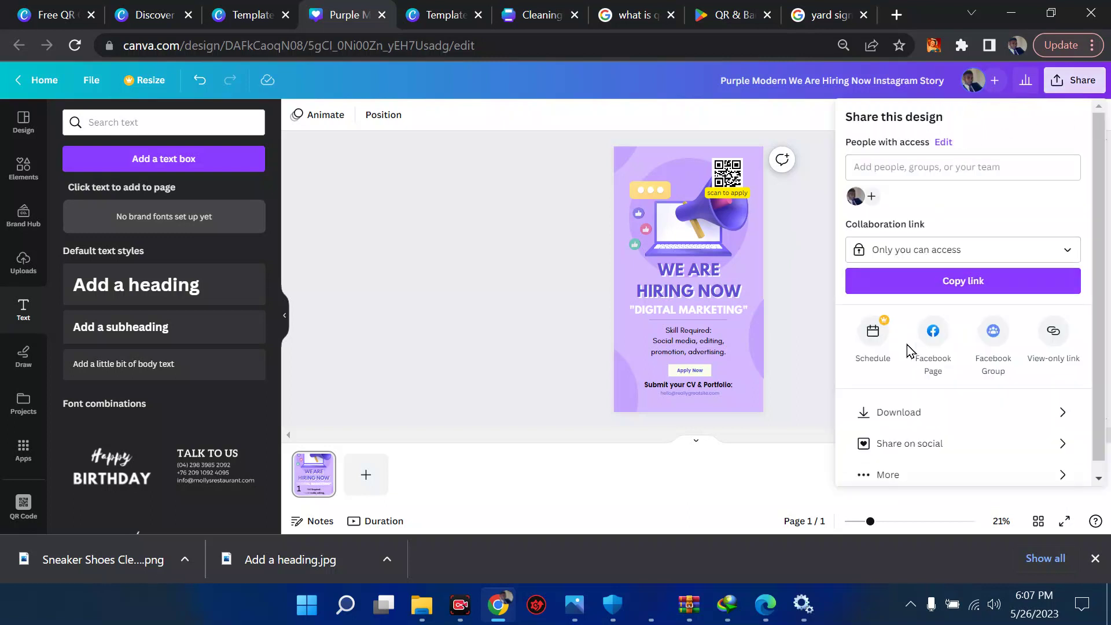
{"action": "left_click", "coordinate": [899, 414]}
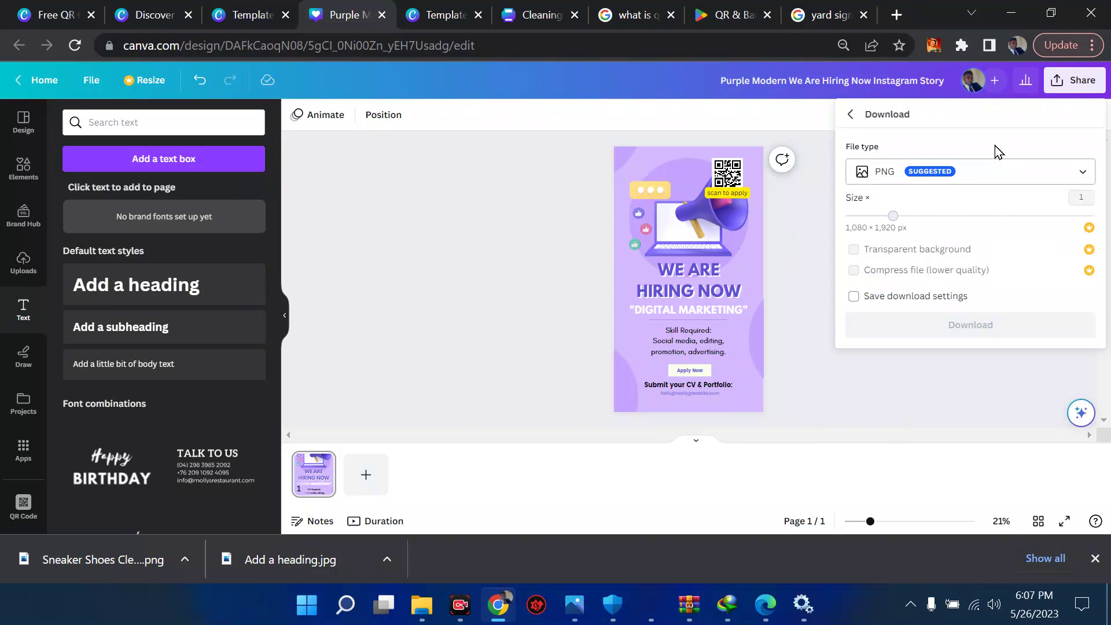
Download the story as a PNG and open the saved image in the Photos viewer
{"action": "left_click", "coordinate": [943, 326]}
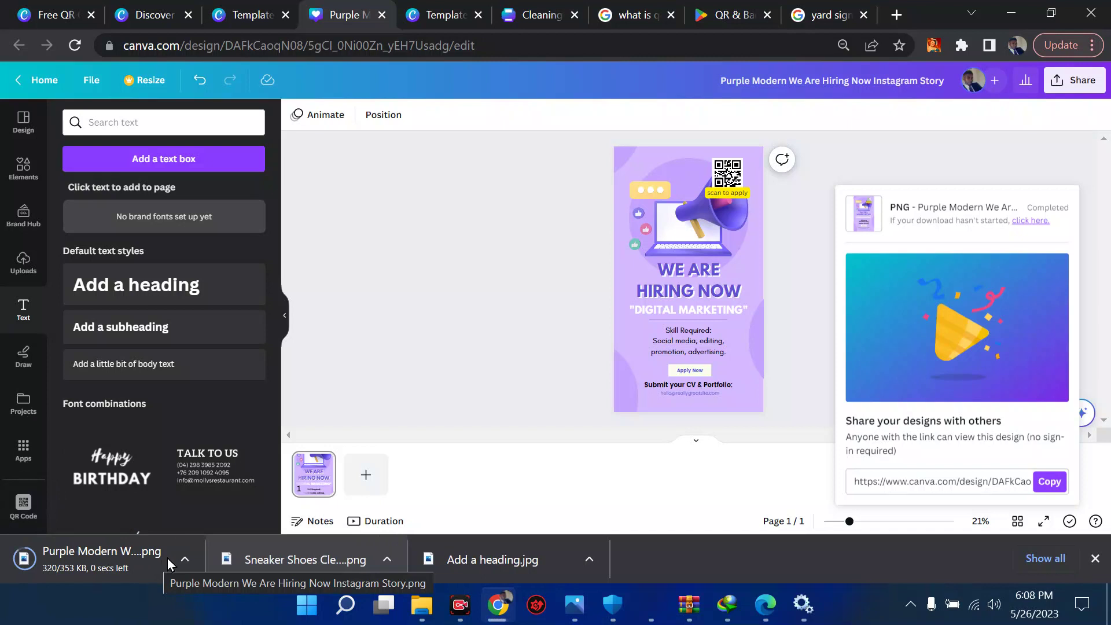
{"action": "left_click", "coordinate": [187, 558]}
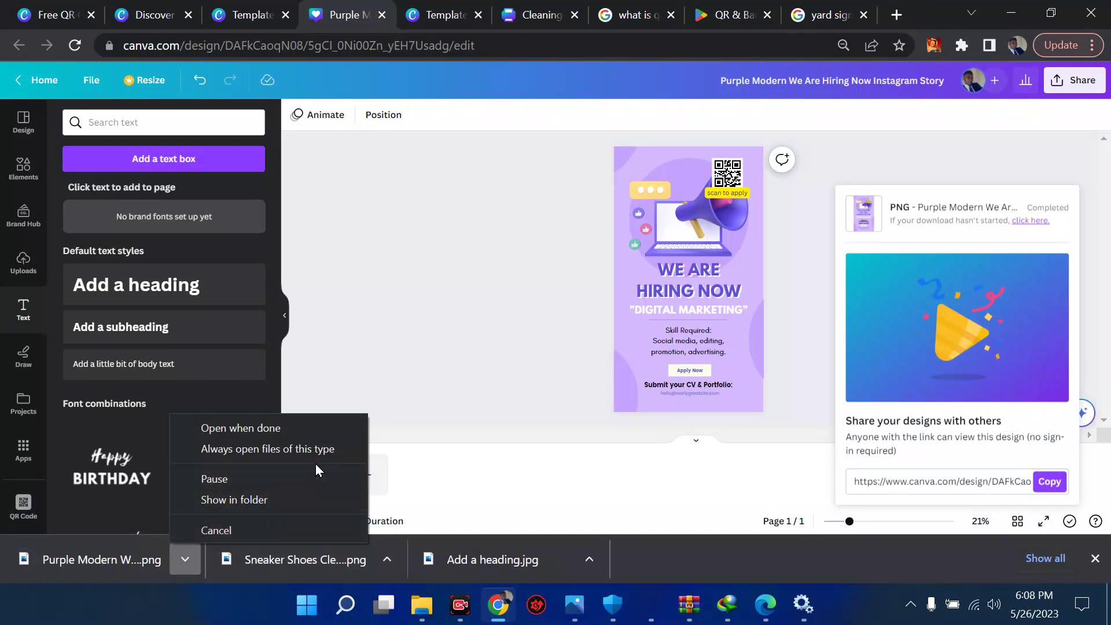
{"action": "left_click", "coordinate": [119, 556]}
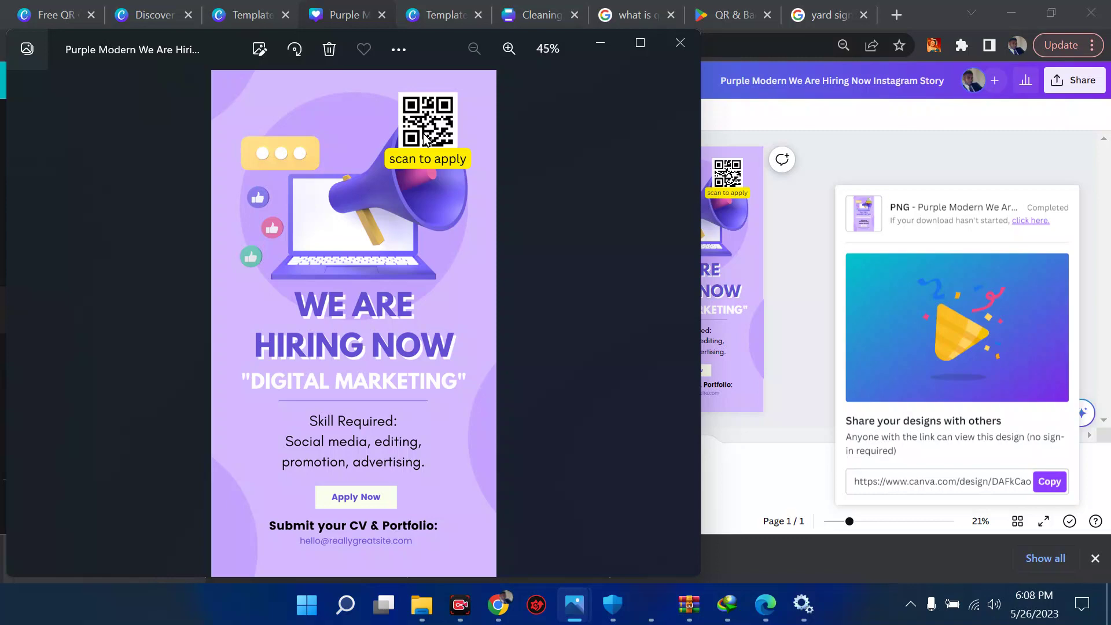
{"action": "left_click", "coordinate": [729, 10]}
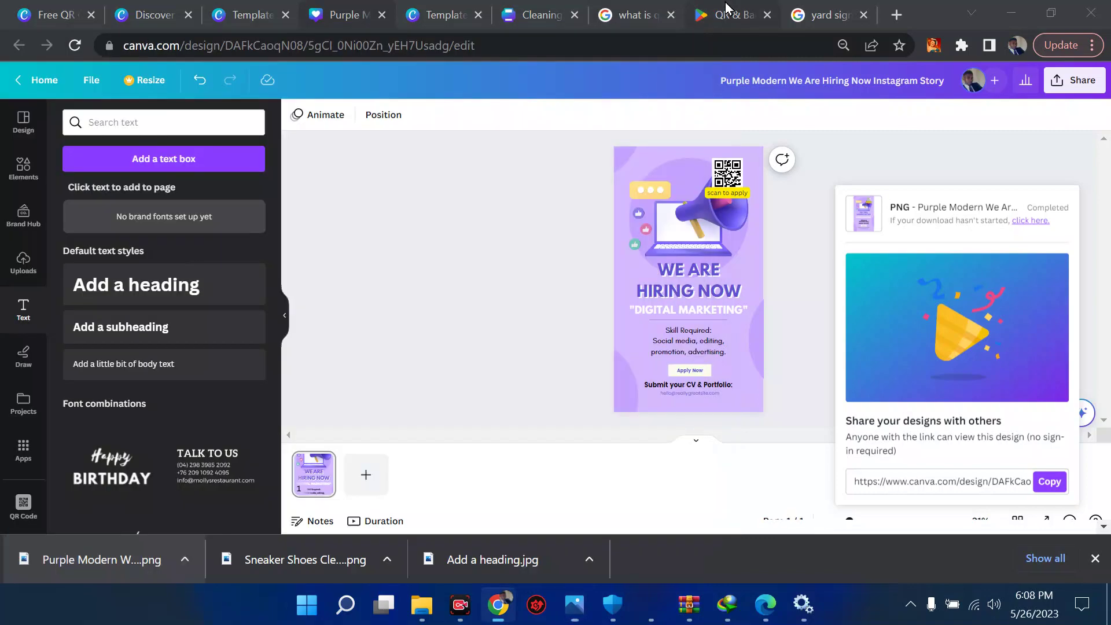
Scroll through the QR & Barcode Scanner Play Store listing, its rating and screenshots
{"action": "scroll", "coordinate": [399, 347], "scroll_direction": "up", "scroll_amount": 20}
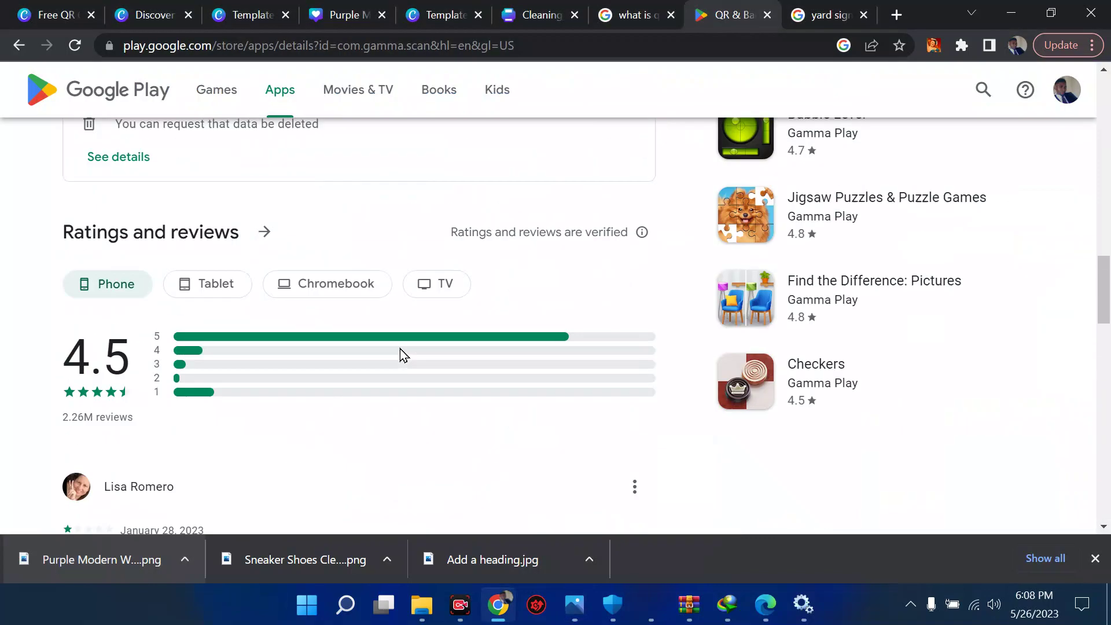
{"action": "scroll", "coordinate": [400, 347], "scroll_direction": "up", "scroll_amount": 3}
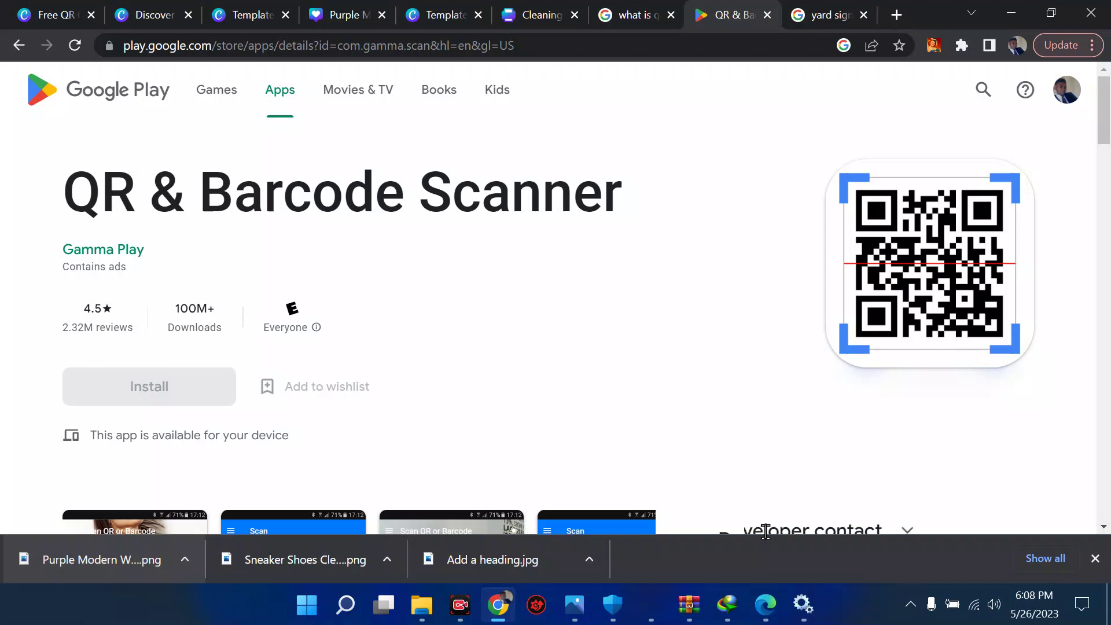
{"action": "scroll", "coordinate": [665, 457], "scroll_direction": "down", "scroll_amount": 2}
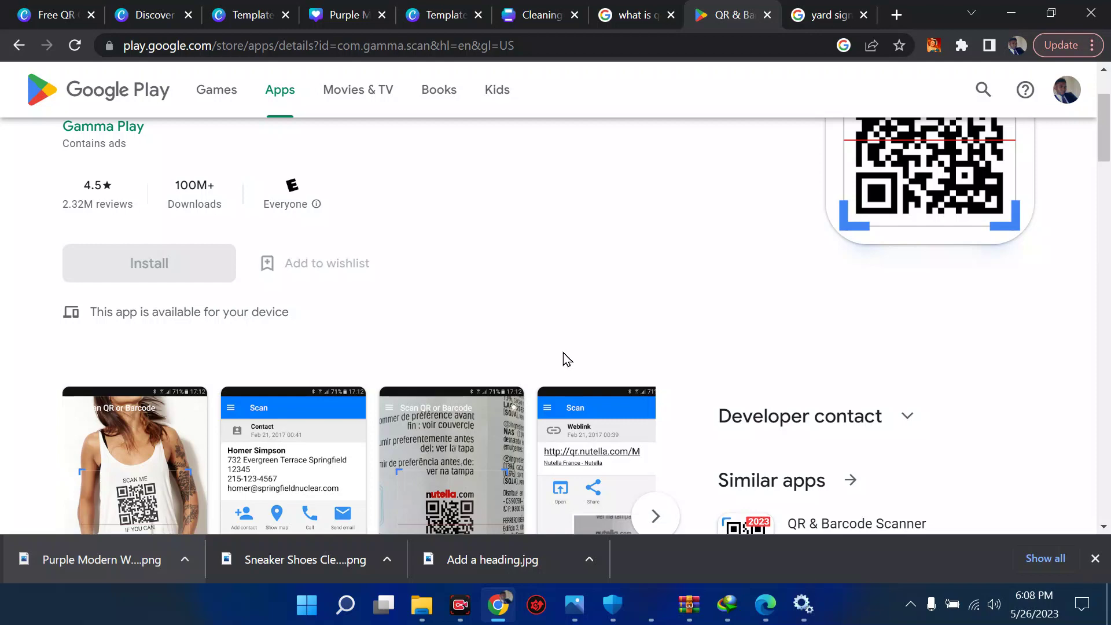
{"action": "scroll", "coordinate": [563, 354], "scroll_direction": "up", "scroll_amount": 2}
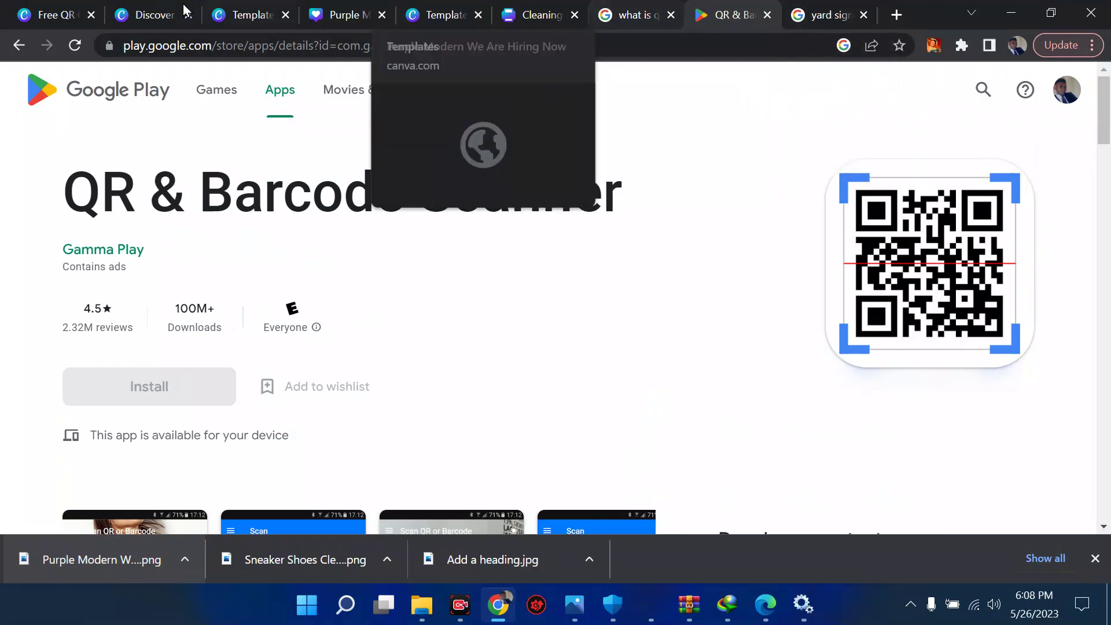
{"action": "left_click", "coordinate": [49, 11]}
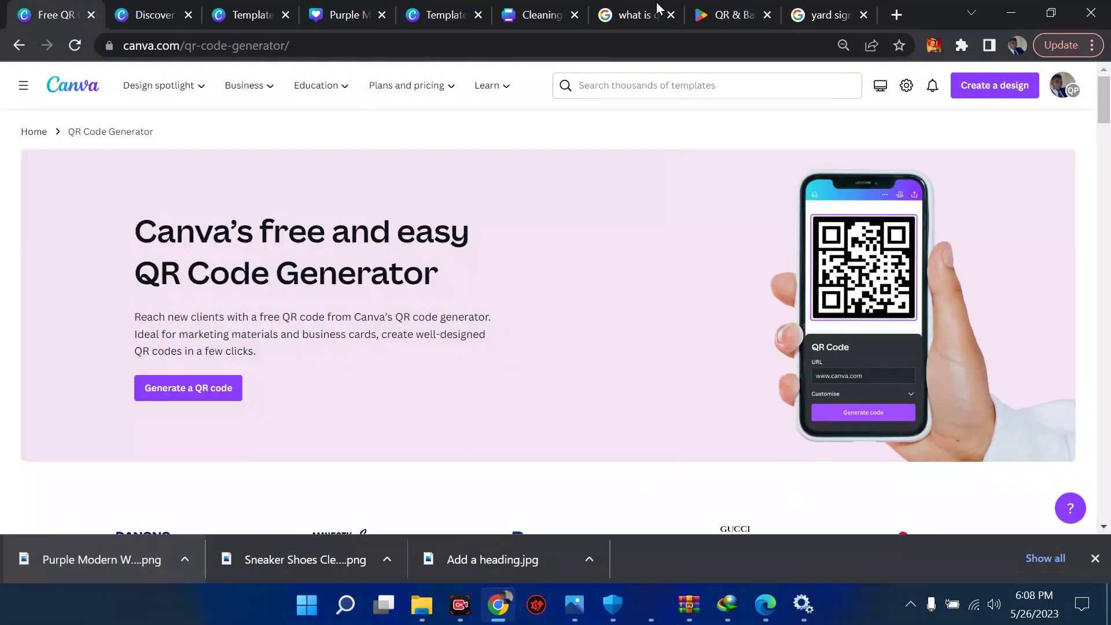
{"action": "left_click", "coordinate": [723, 12]}
{"action": "scroll", "coordinate": [634, 376], "scroll_direction": "down", "scroll_amount": 5}
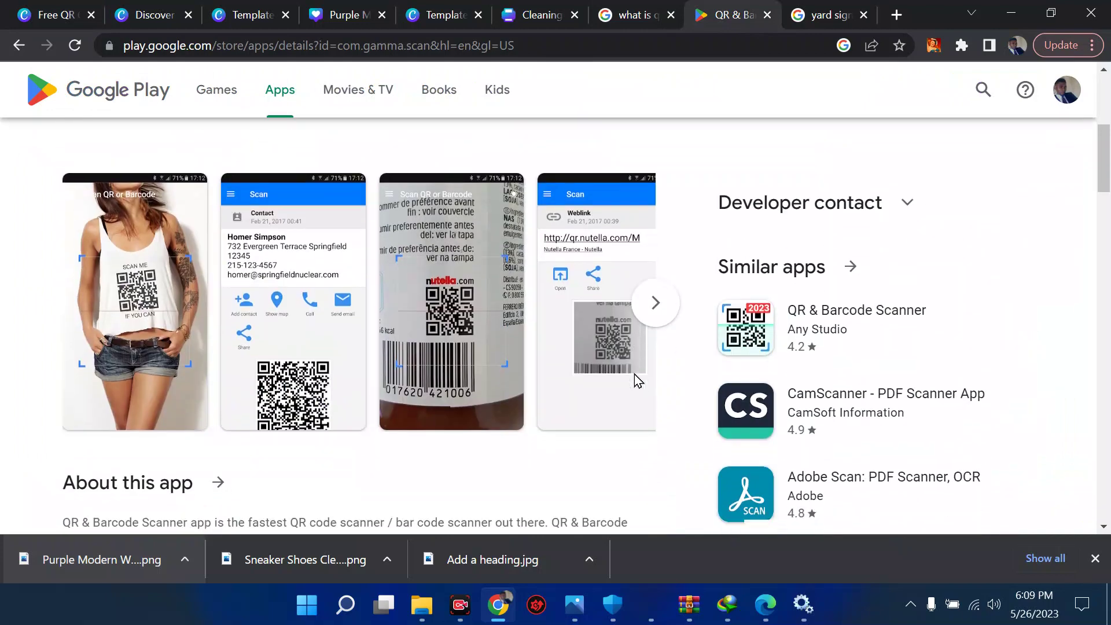
{"action": "scroll", "coordinate": [634, 379], "scroll_direction": "up", "scroll_amount": 3}
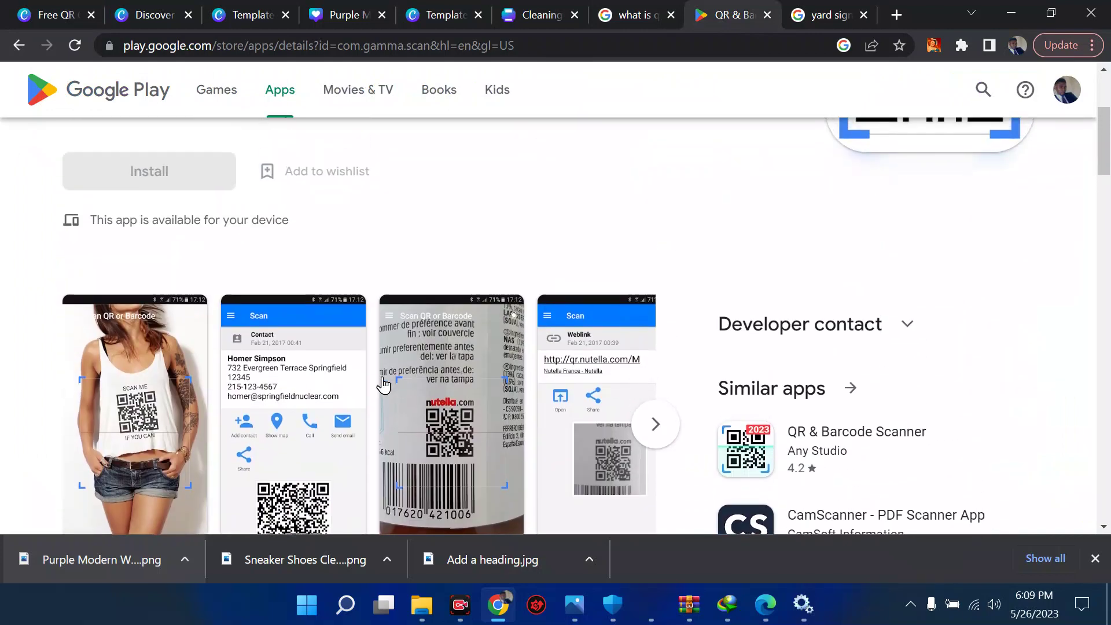
Return to Canva's QR Code Generator page and bring up the Design spotlight menu
{"action": "left_click", "coordinate": [67, 8]}
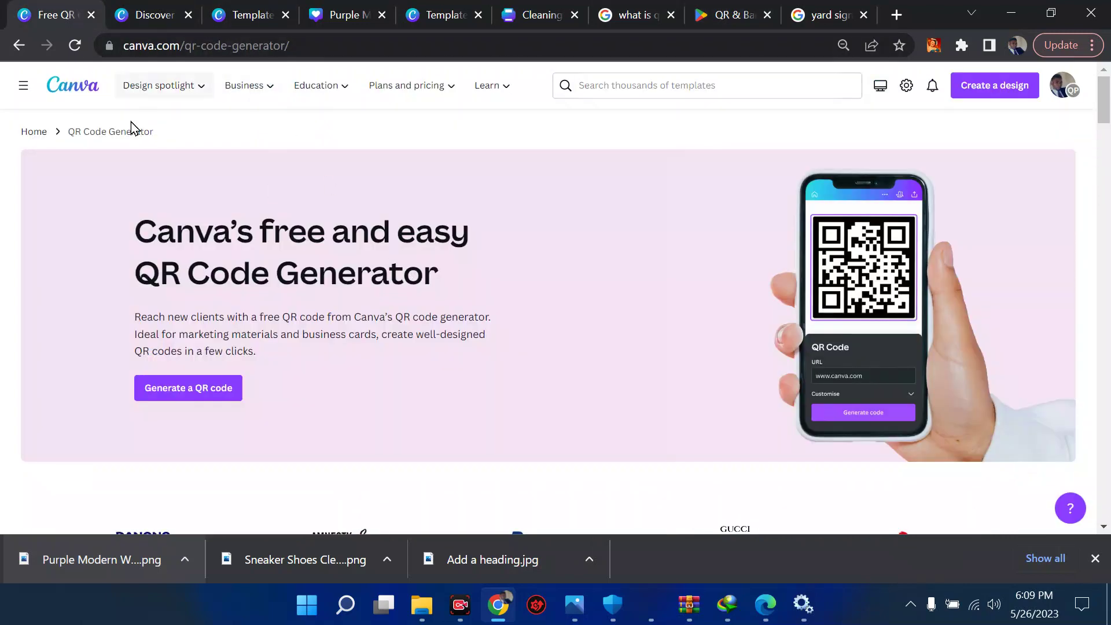
{"action": "mouse_move", "coordinate": [172, 101]}
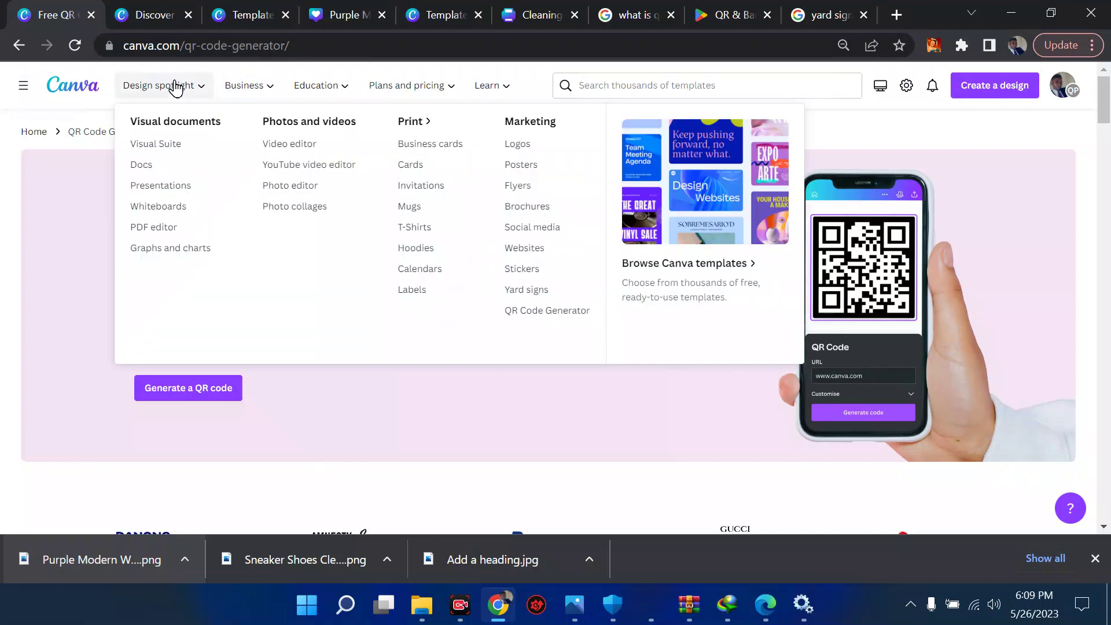
{"action": "mouse_move", "coordinate": [131, 94]}
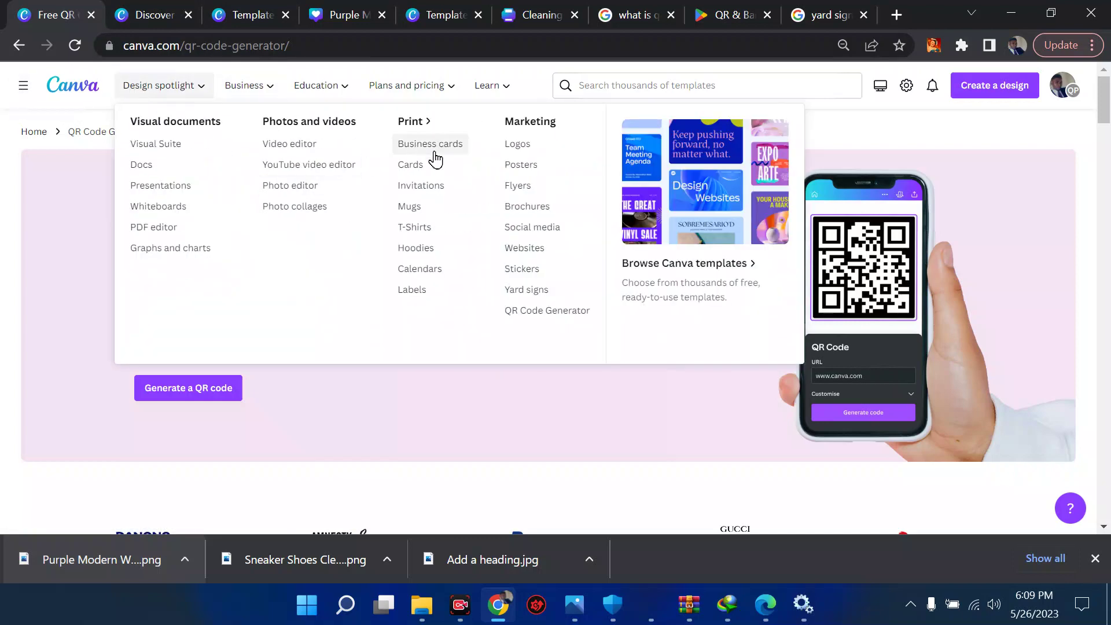